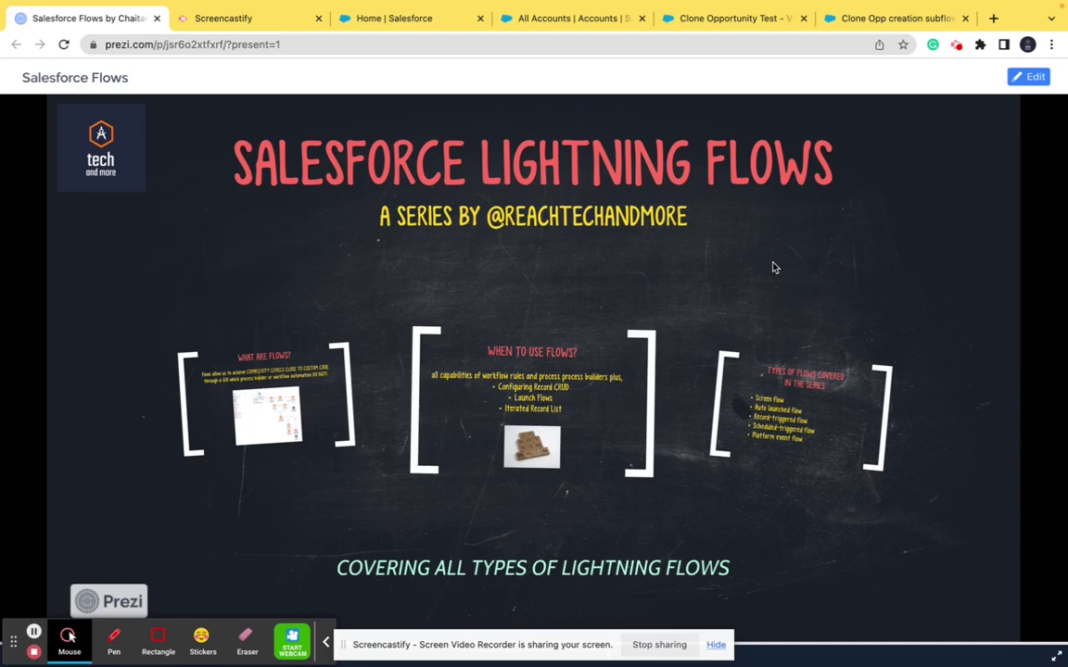
# - Switch to Salesforce Setup, find Flows with the search term "flow", and create a new Screen Flow
pyautogui.click(406, 17)
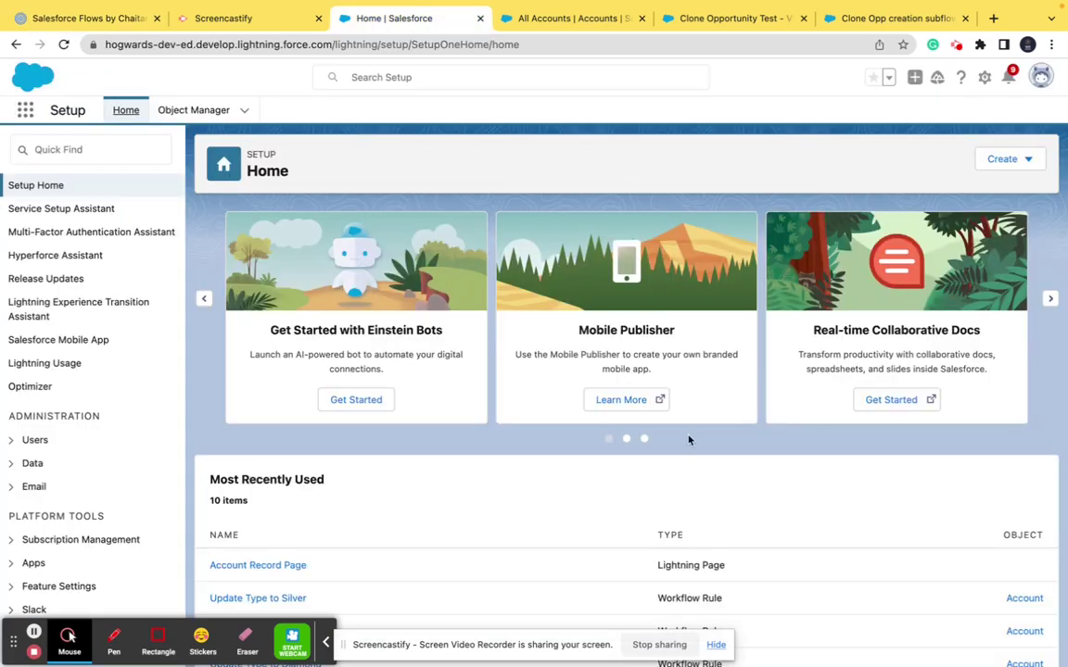
pyautogui.click(95, 154)
pyautogui.write('fl')
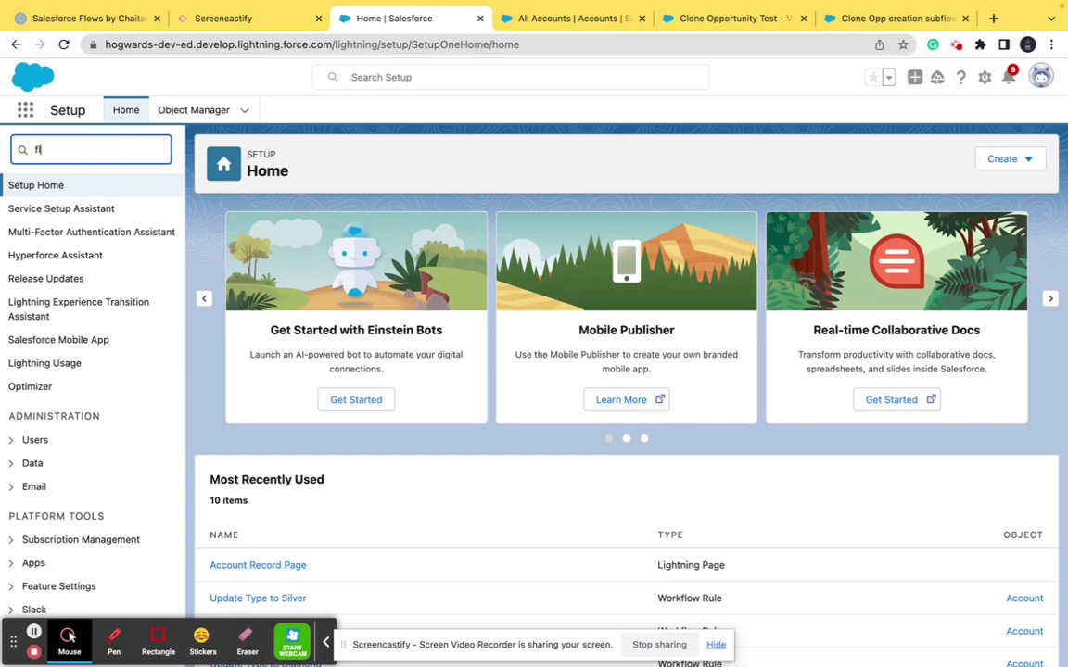
pyautogui.write('ow')
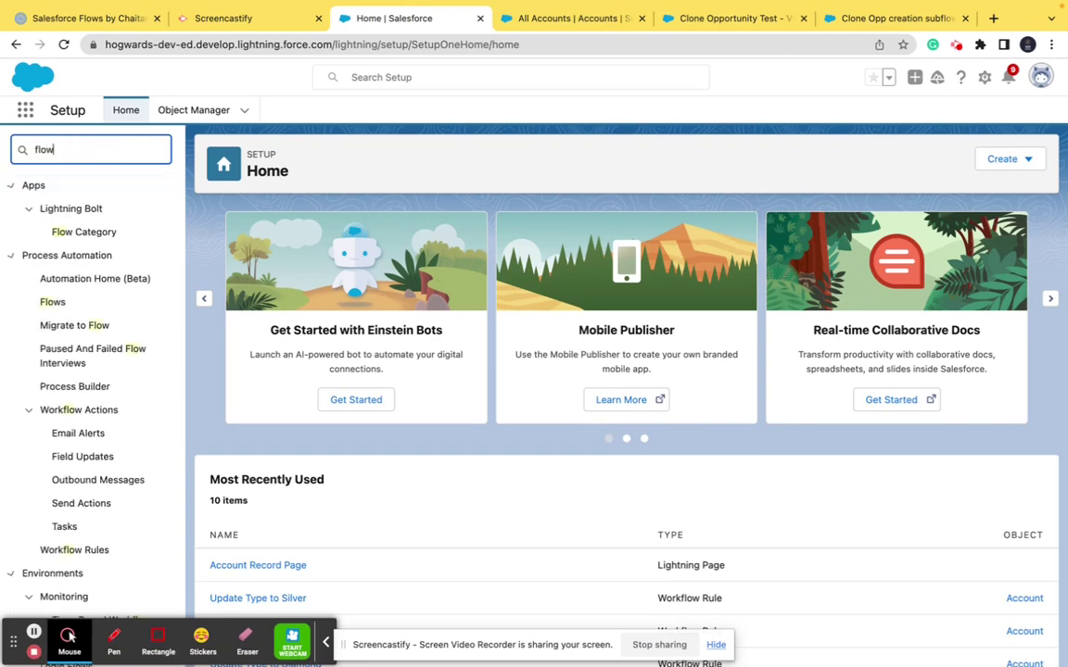
pyautogui.click(54, 303)
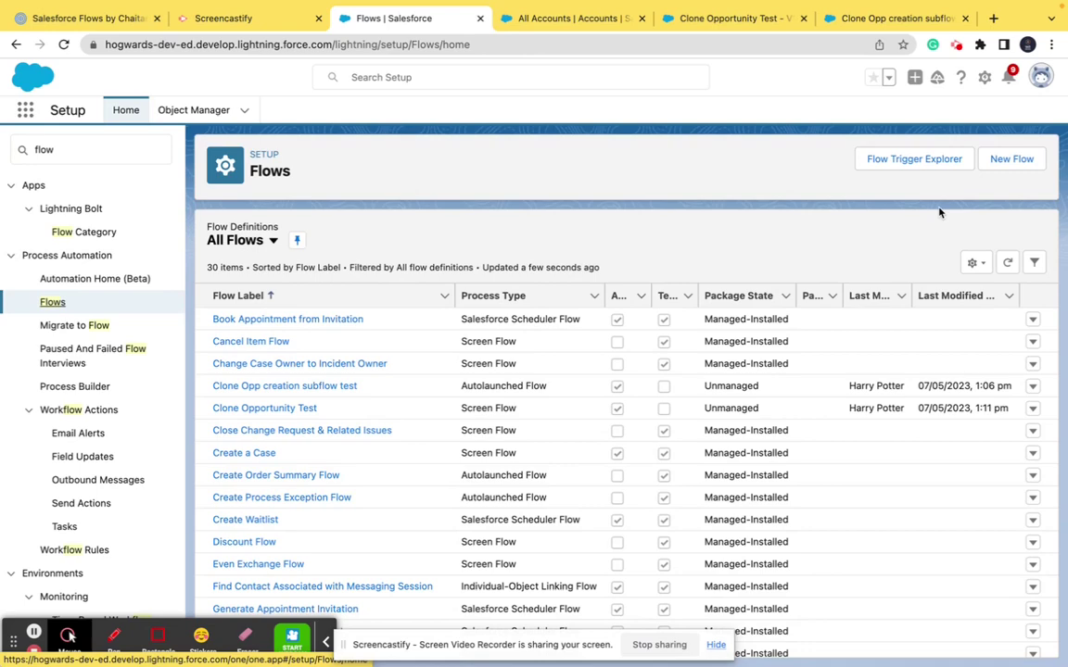
pyautogui.click(1012, 159)
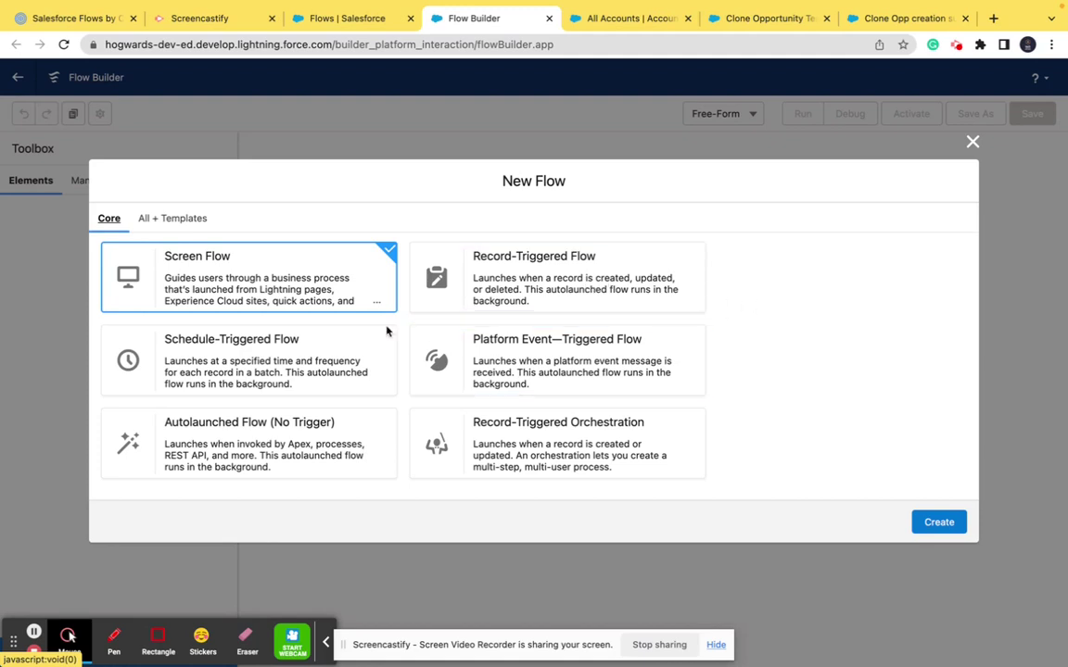
pyautogui.click(939, 522)
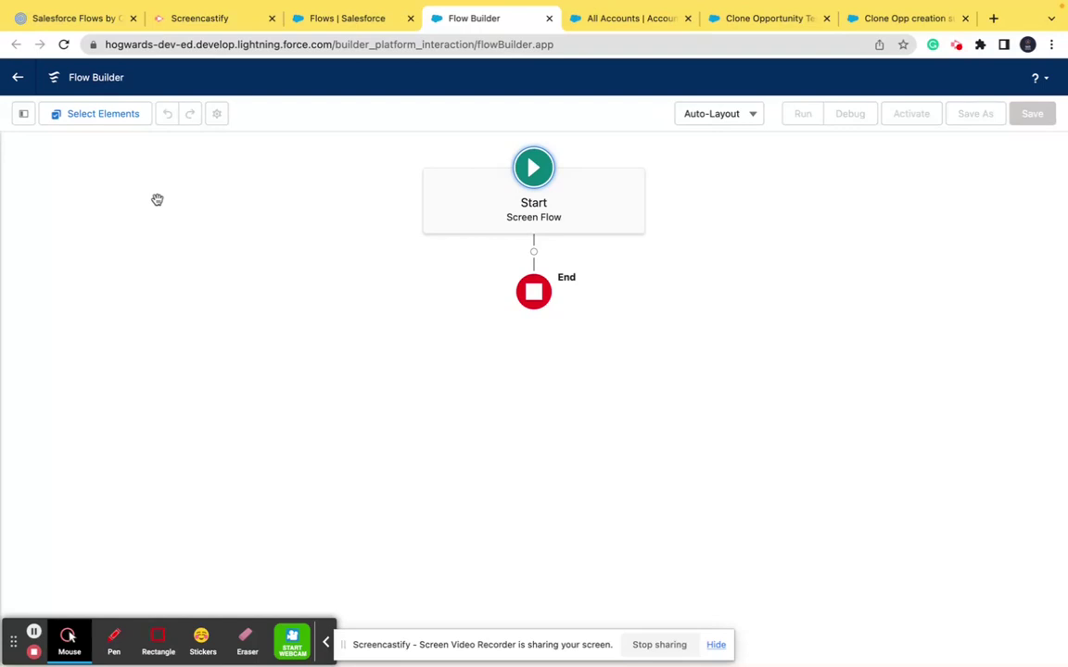
# - Add a Screen element between the Start and End of the flow
pyautogui.click(534, 252)
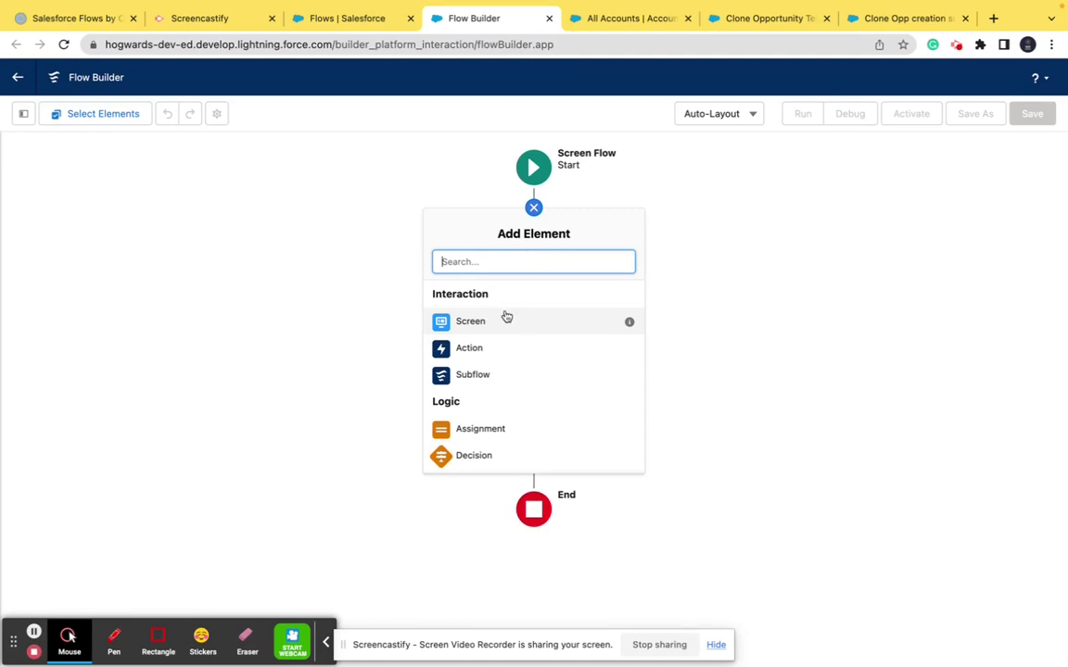
pyautogui.scroll(-5, 506, 352)
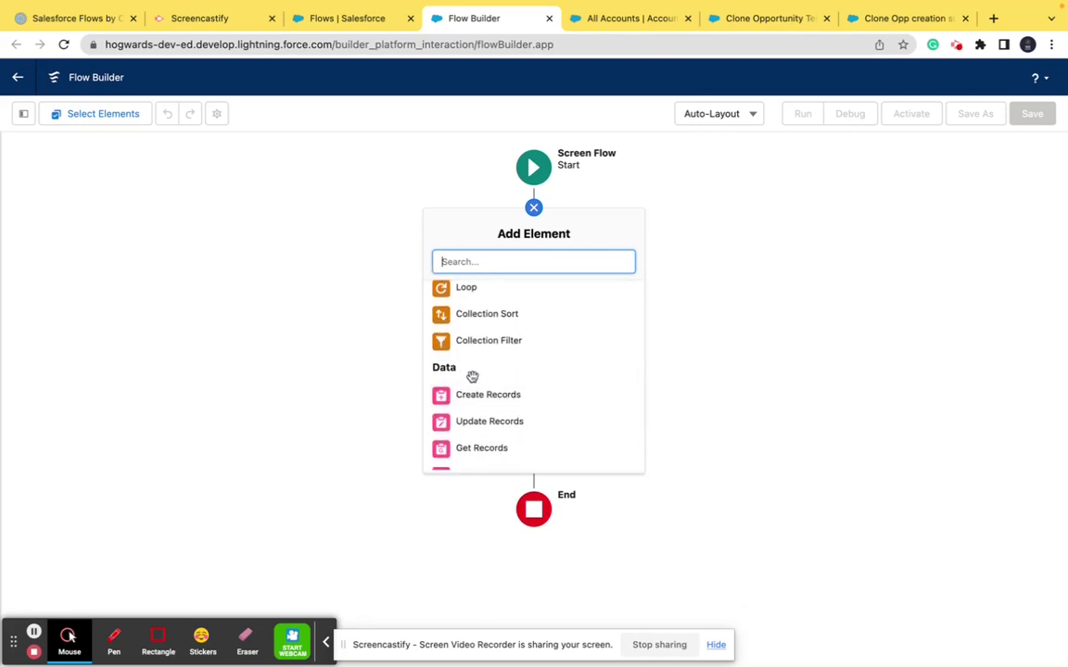
pyautogui.scroll(5, 471, 376)
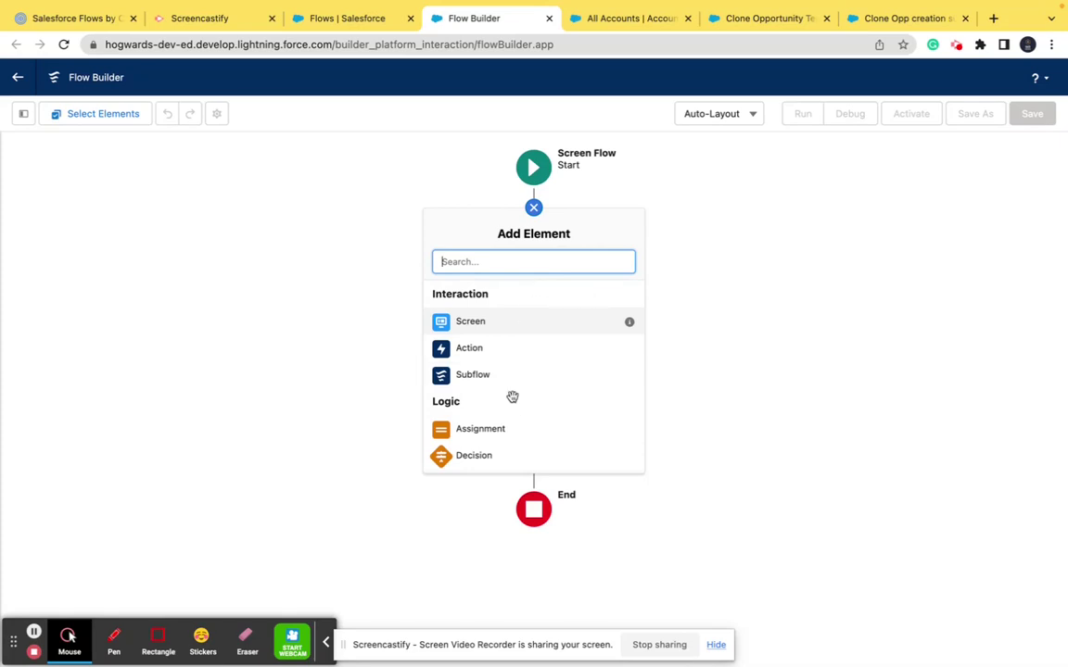
pyautogui.scroll(-2, 514, 403)
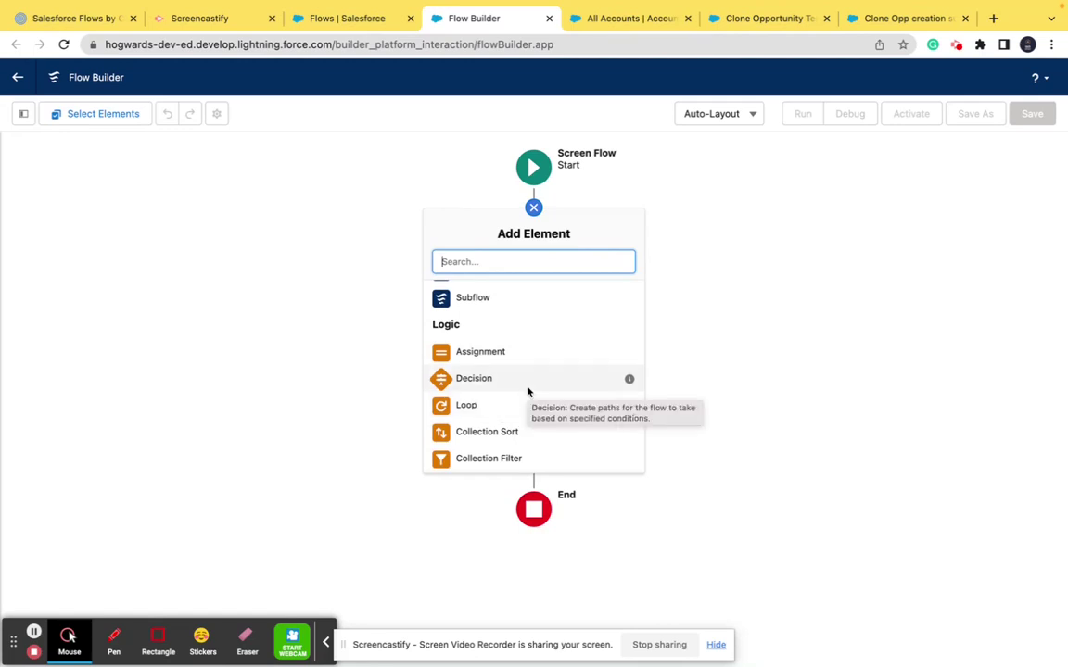
pyautogui.scroll(-2, 527, 392)
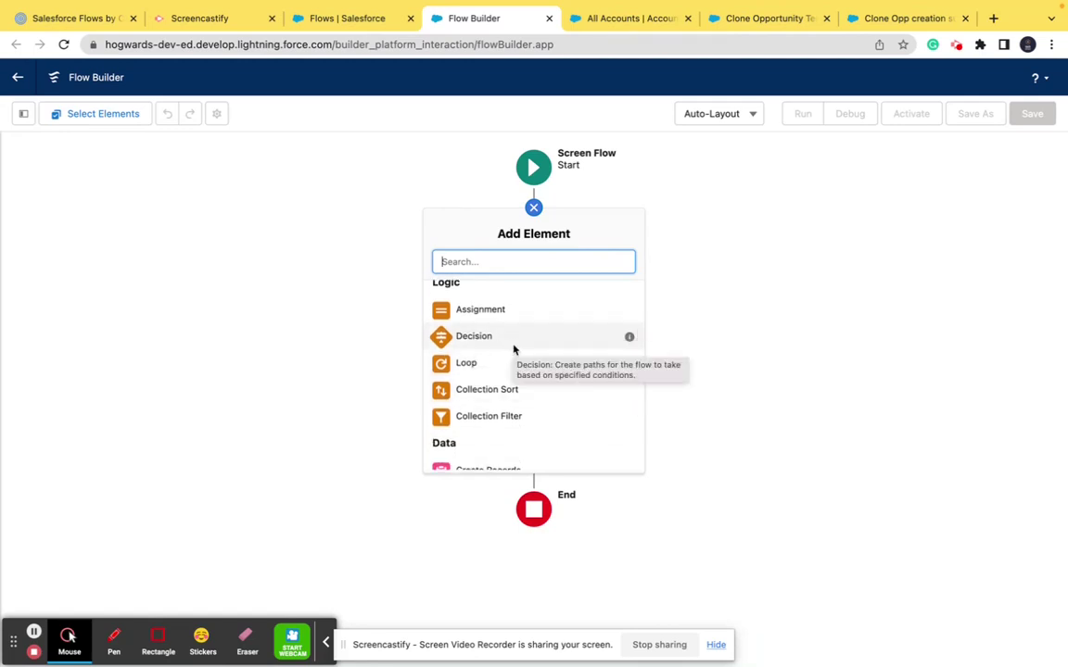
pyautogui.scroll(-5, 530, 375)
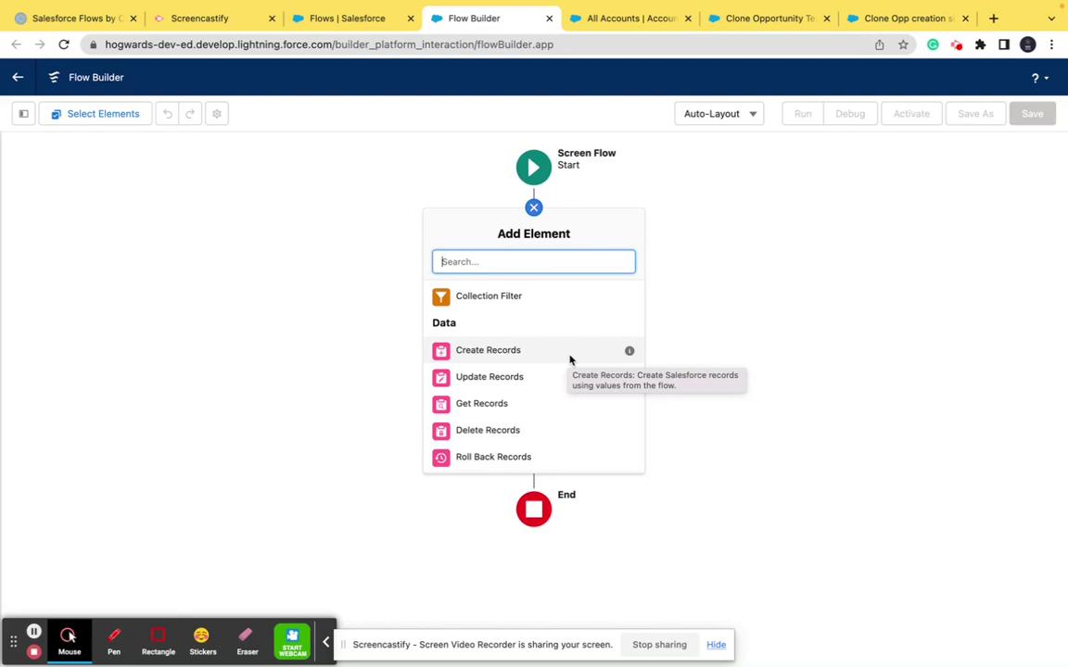
pyautogui.scroll(5, 570, 360)
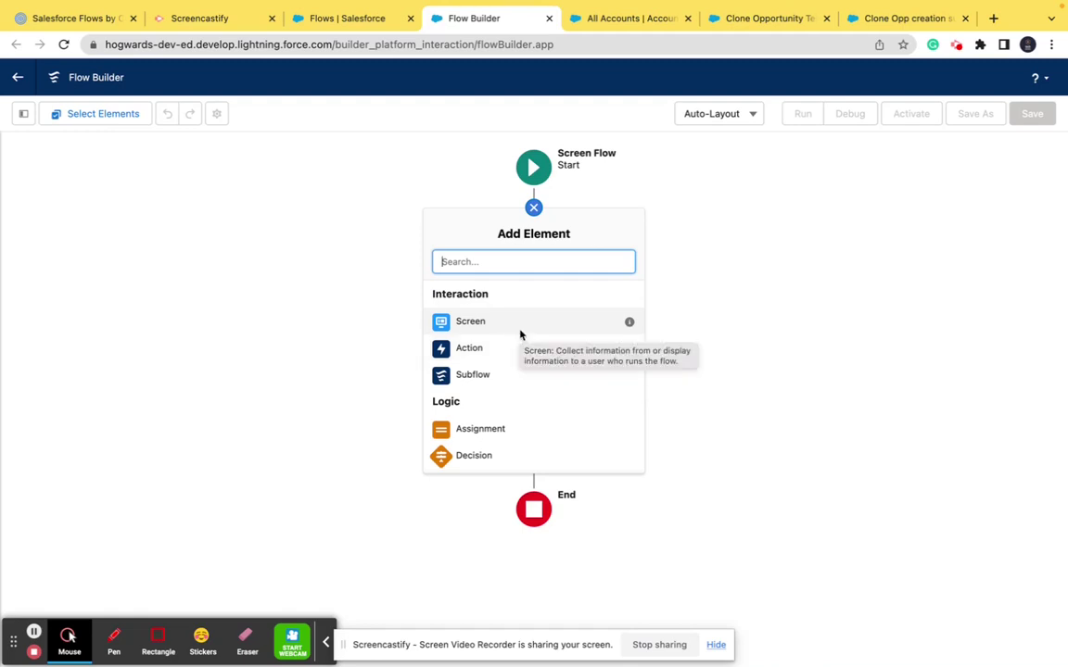
pyautogui.click(470, 322)
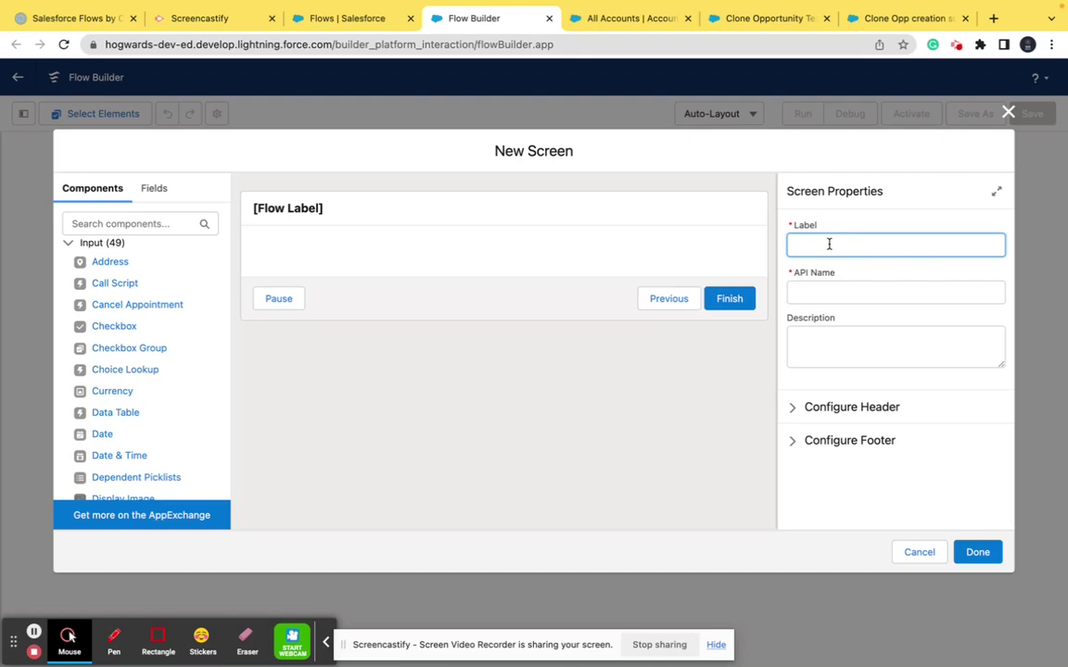
# - Label the new screen "Get Record", with API name Get_Record and the description "Get records from object"
pyautogui.write('Get Record')
pyautogui.click(820, 291)
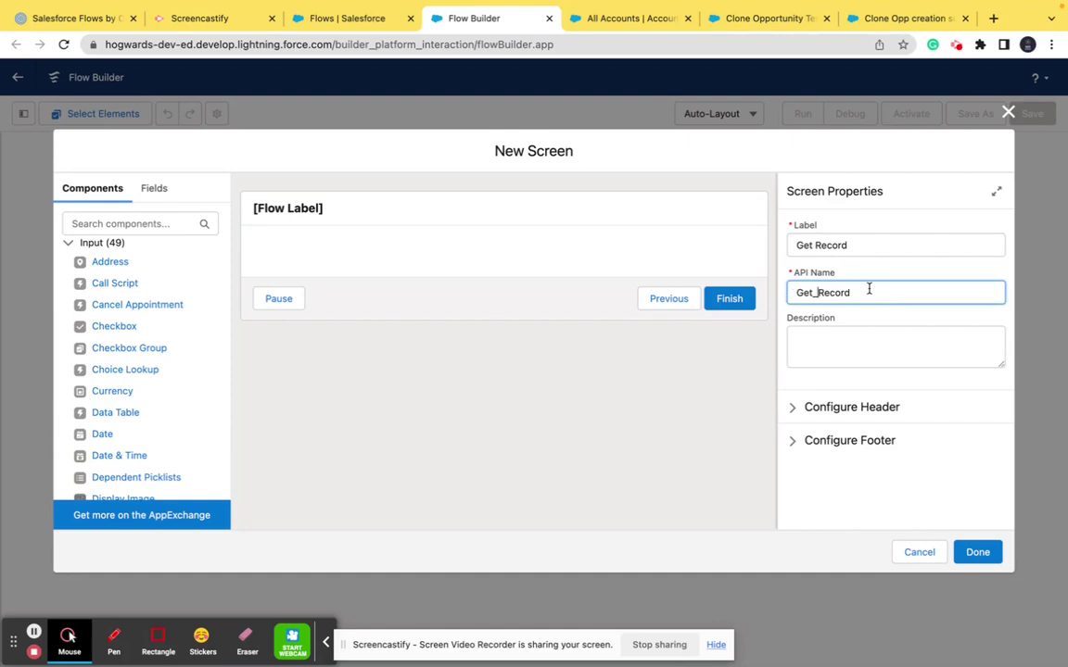
pyautogui.click(848, 347)
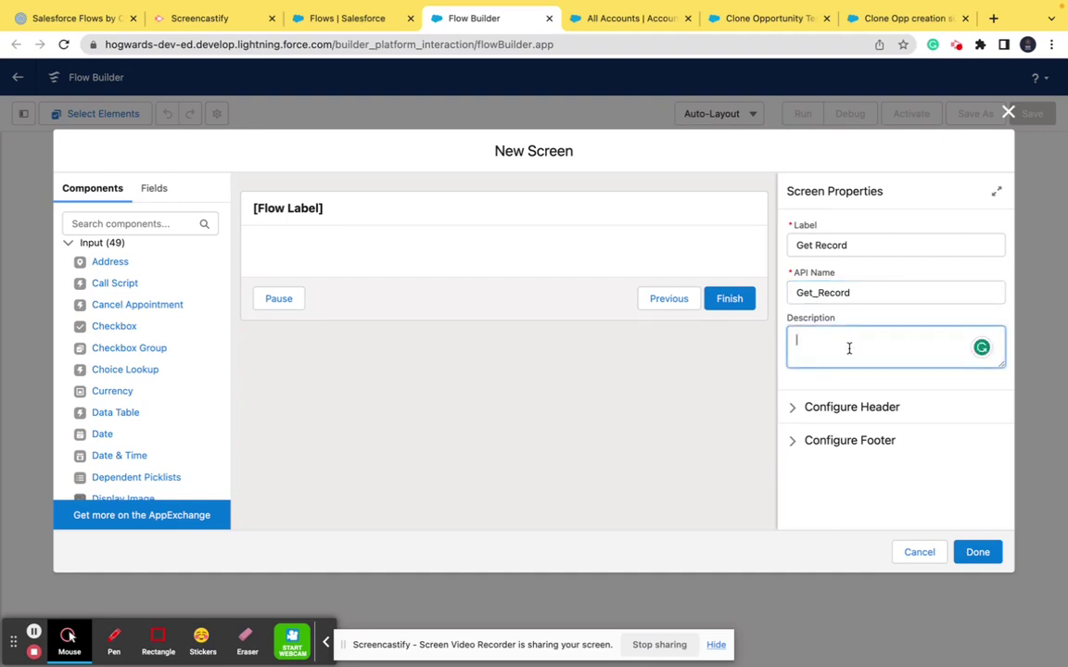
pyautogui.write('Get records from object')
# - Hide the screen's header in its header configuration
pyautogui.click(796, 412)
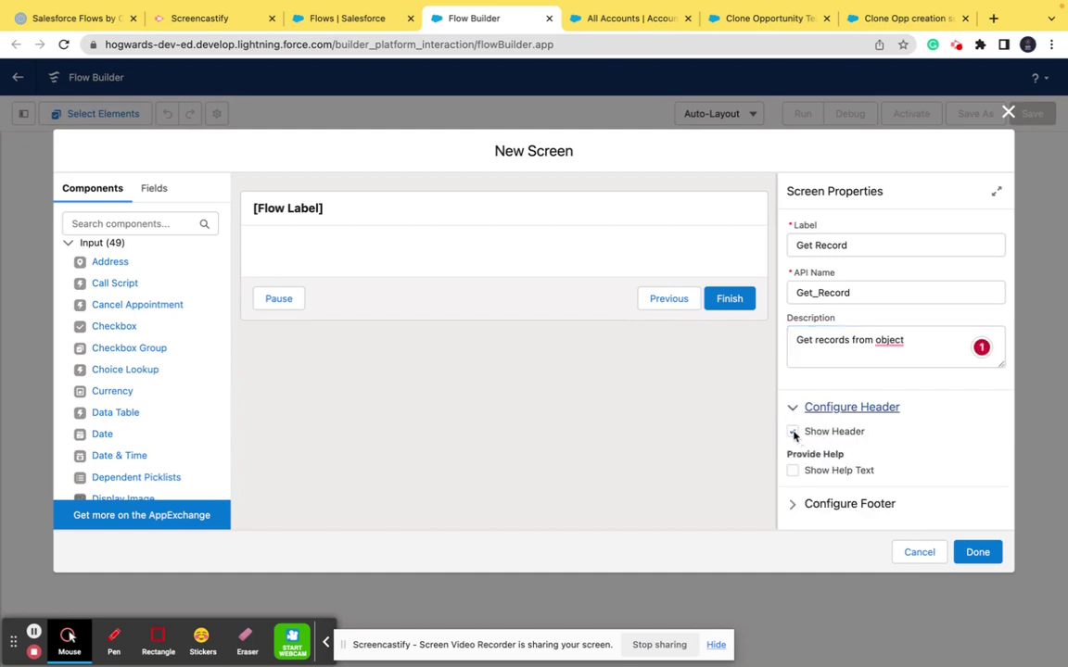
pyautogui.click(793, 433)
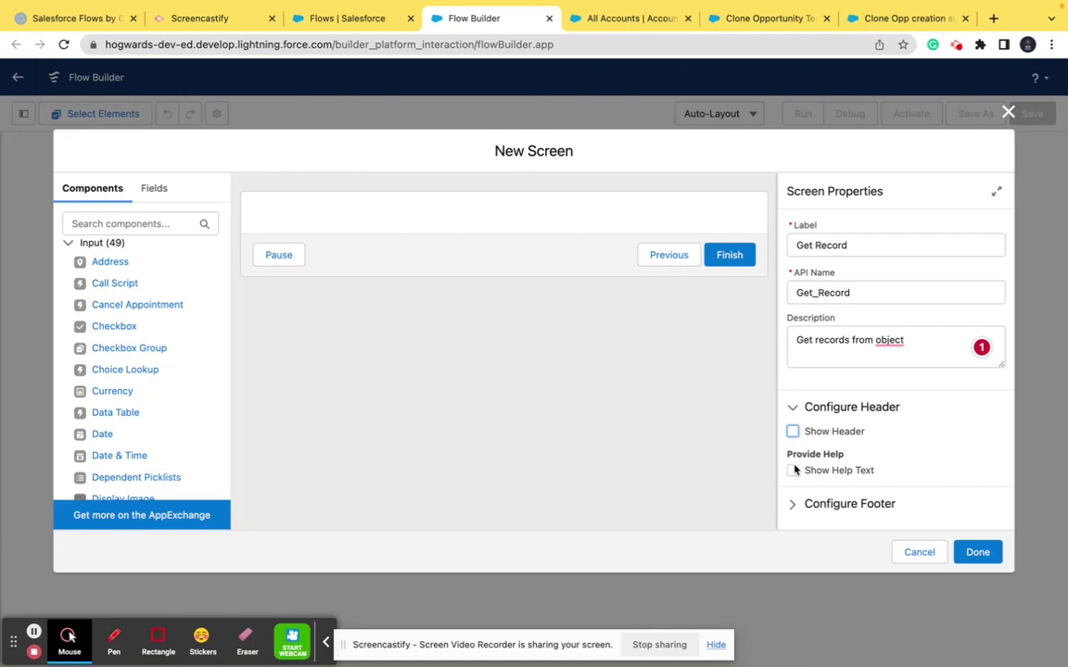
pyautogui.click(793, 471)
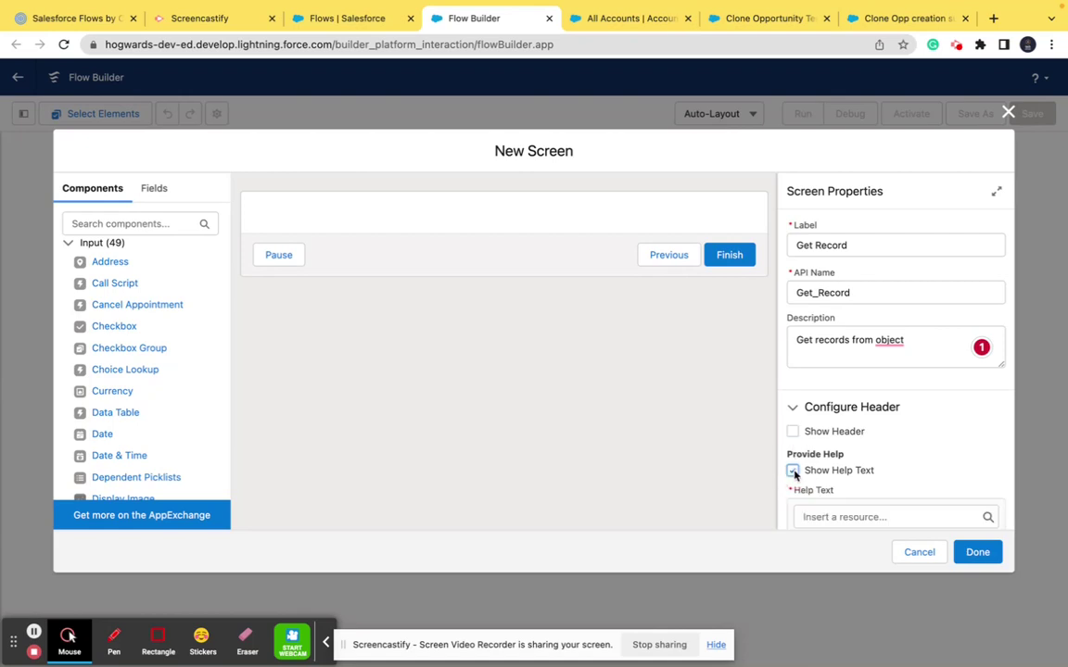
pyautogui.scroll(-5, 834, 496)
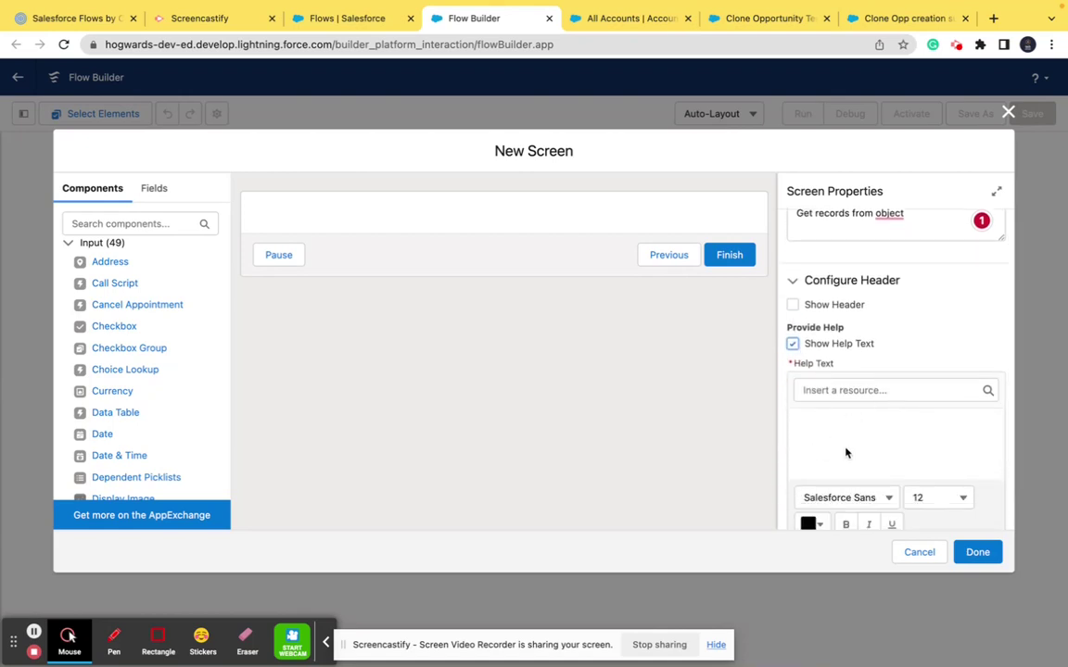
pyautogui.scroll(3, 843, 494)
pyautogui.scroll(-3, 842, 493)
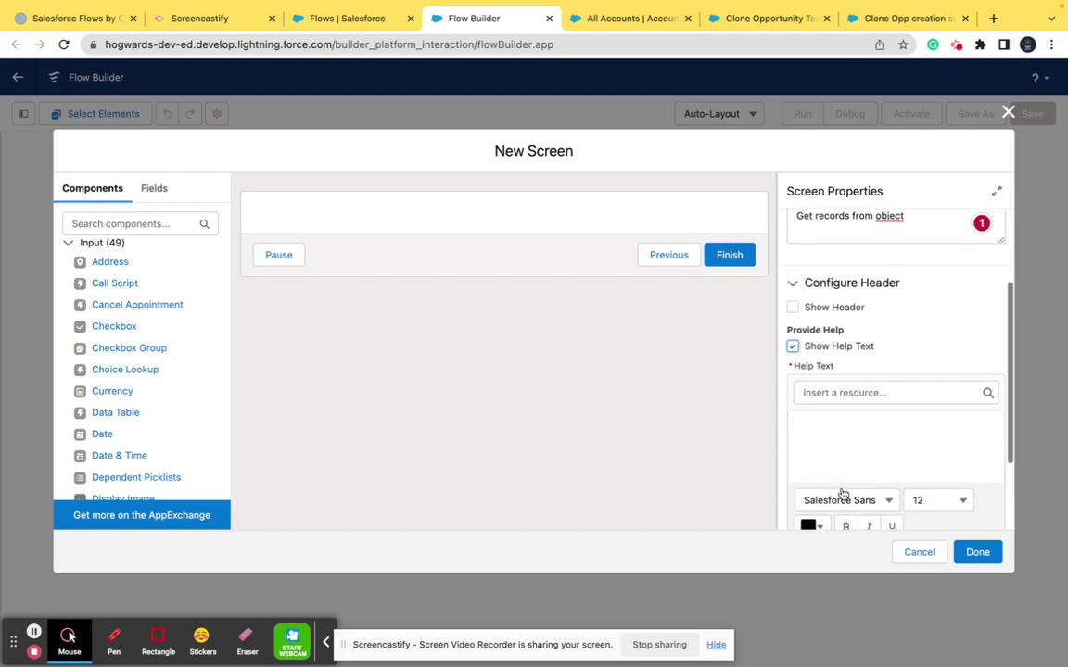
pyautogui.scroll(5, 843, 494)
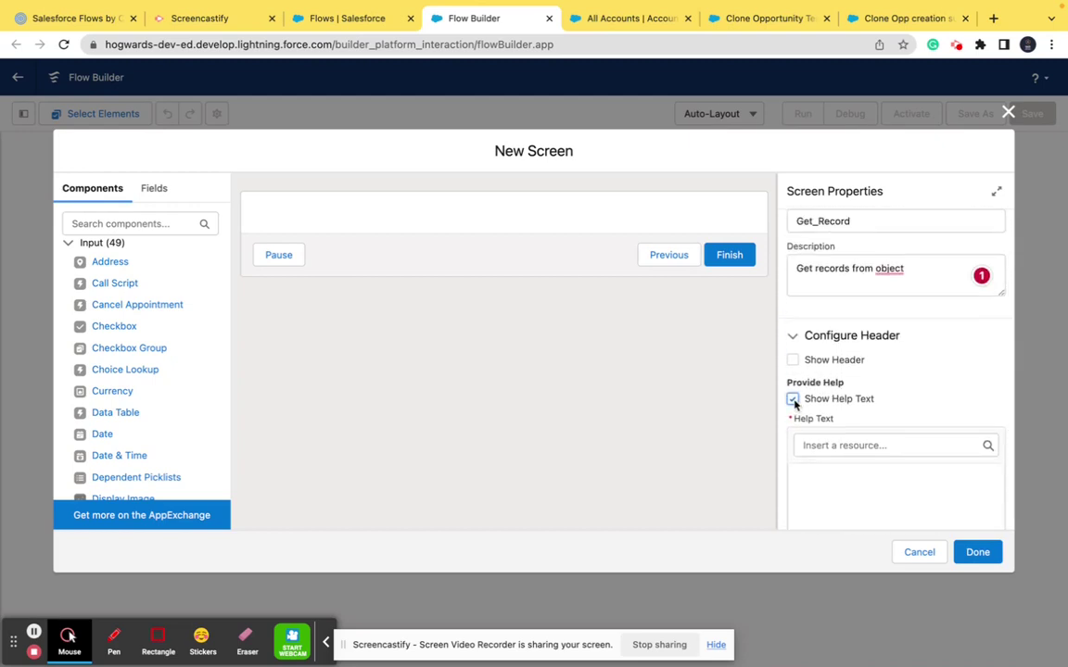
pyautogui.click(793, 398)
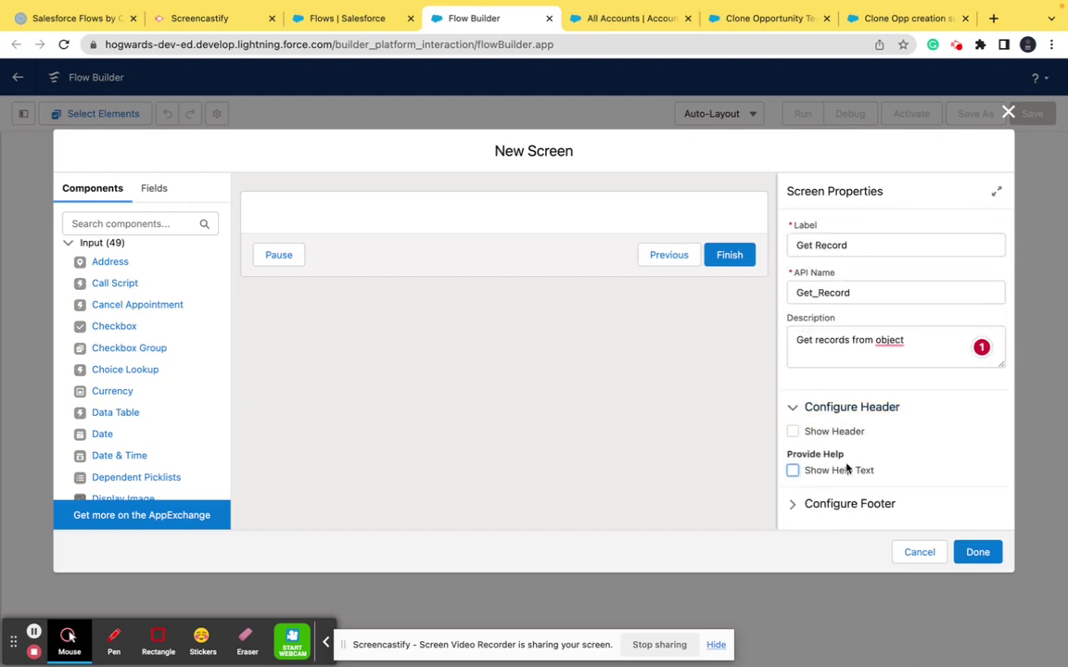
pyautogui.click(792, 408)
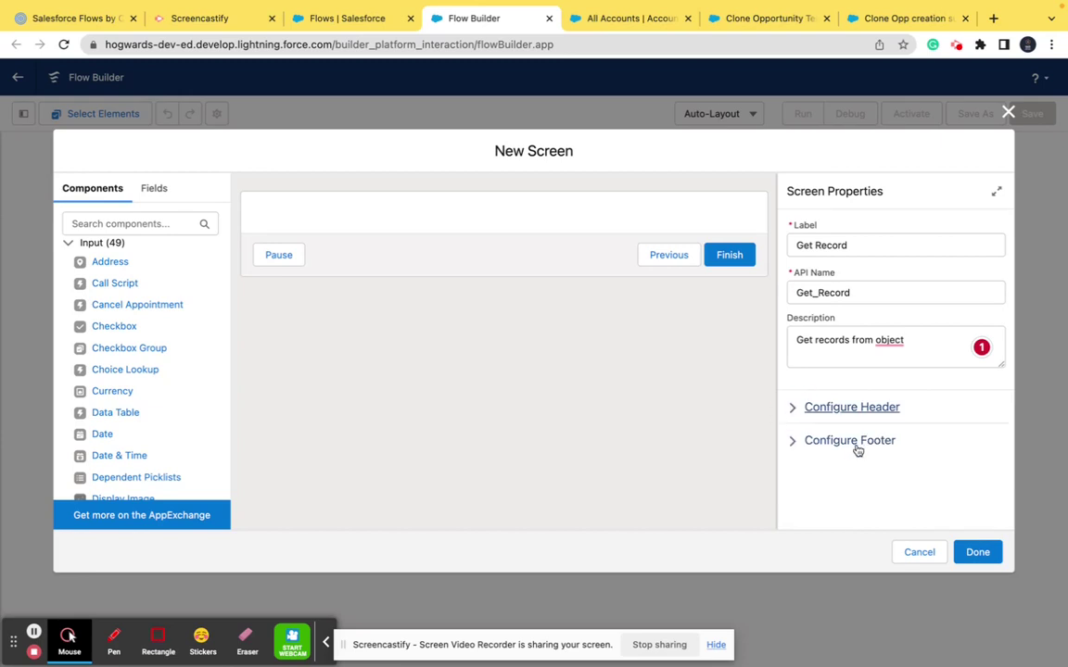
# - Configure the screen's footer to stay shown but hide the Pause and Previous buttons
pyautogui.click(795, 444)
pyautogui.scroll(-1, 871, 457)
pyautogui.scroll(-1, 871, 457)
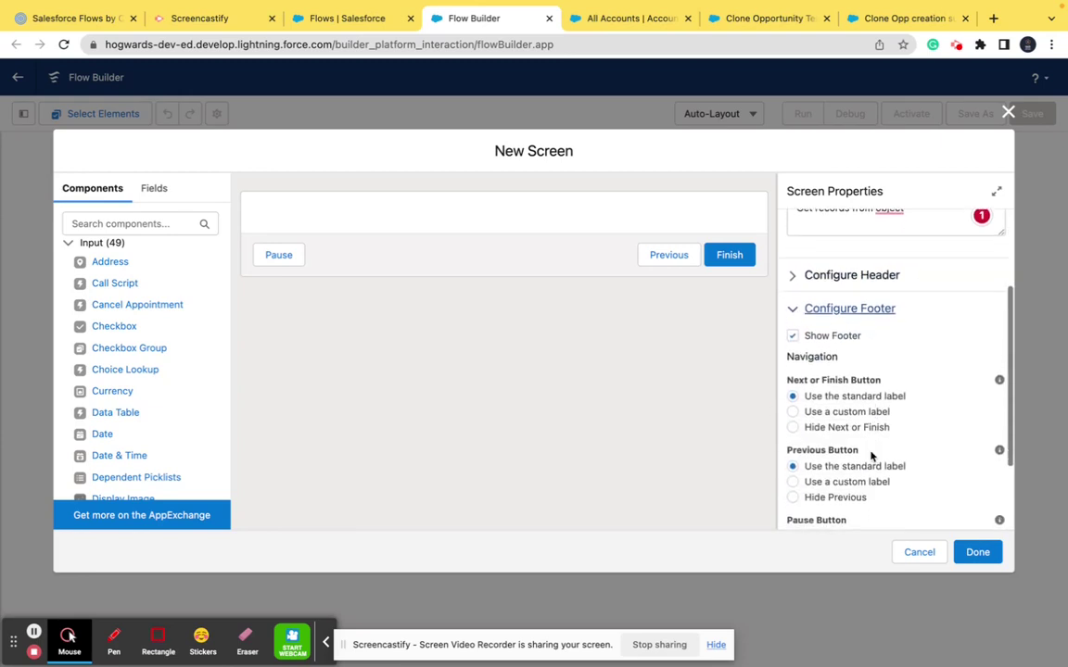
pyautogui.scroll(-1, 845, 409)
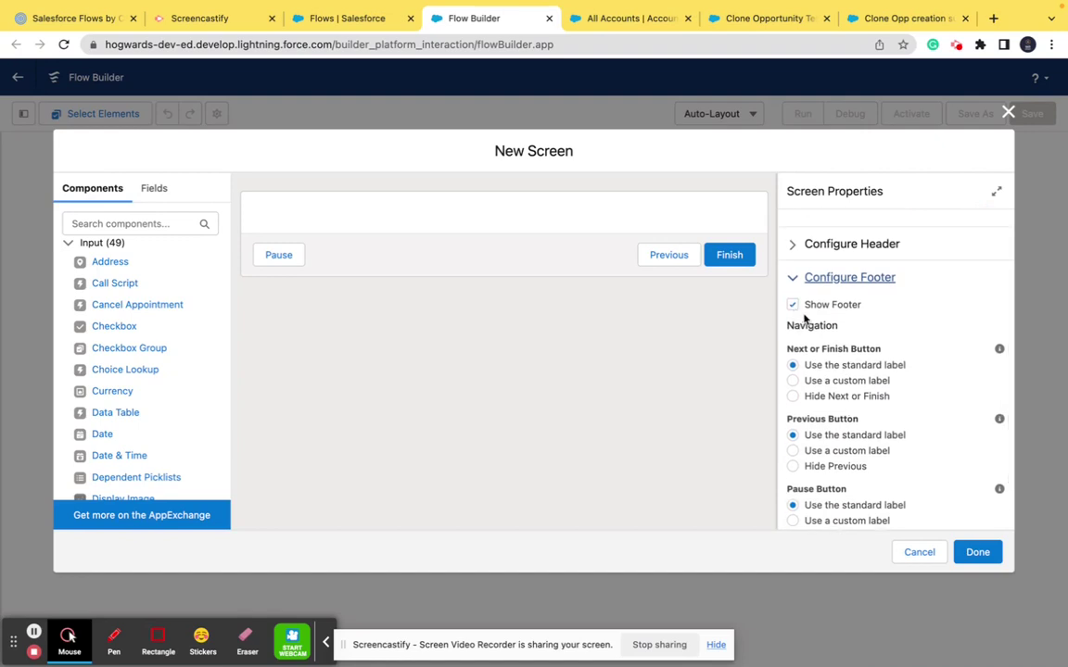
pyautogui.click(792, 305)
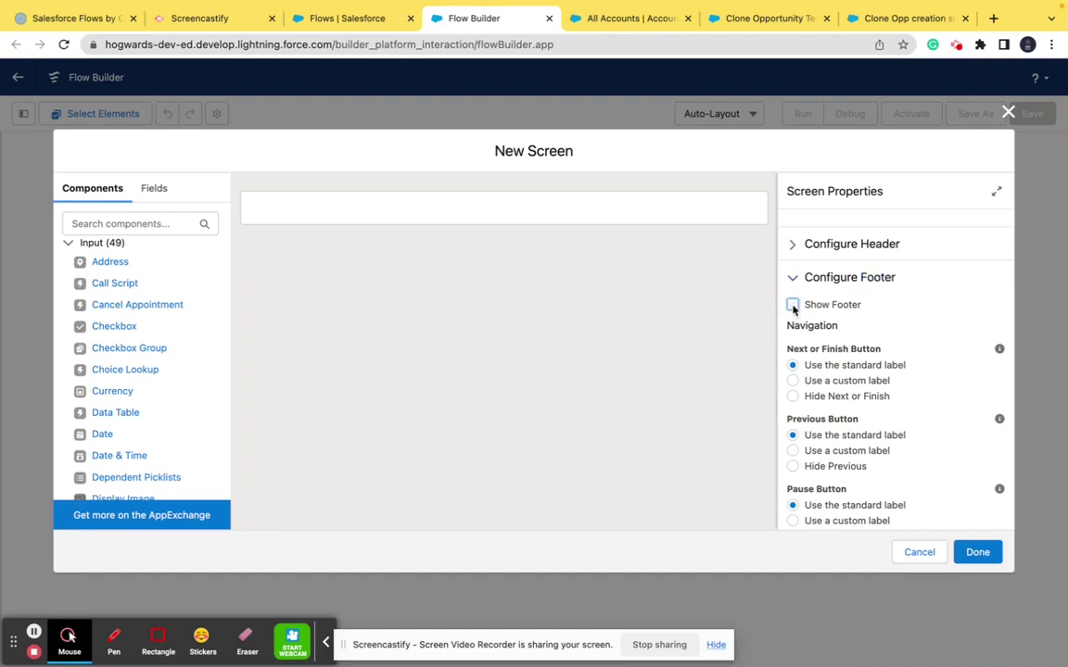
pyautogui.click(792, 305)
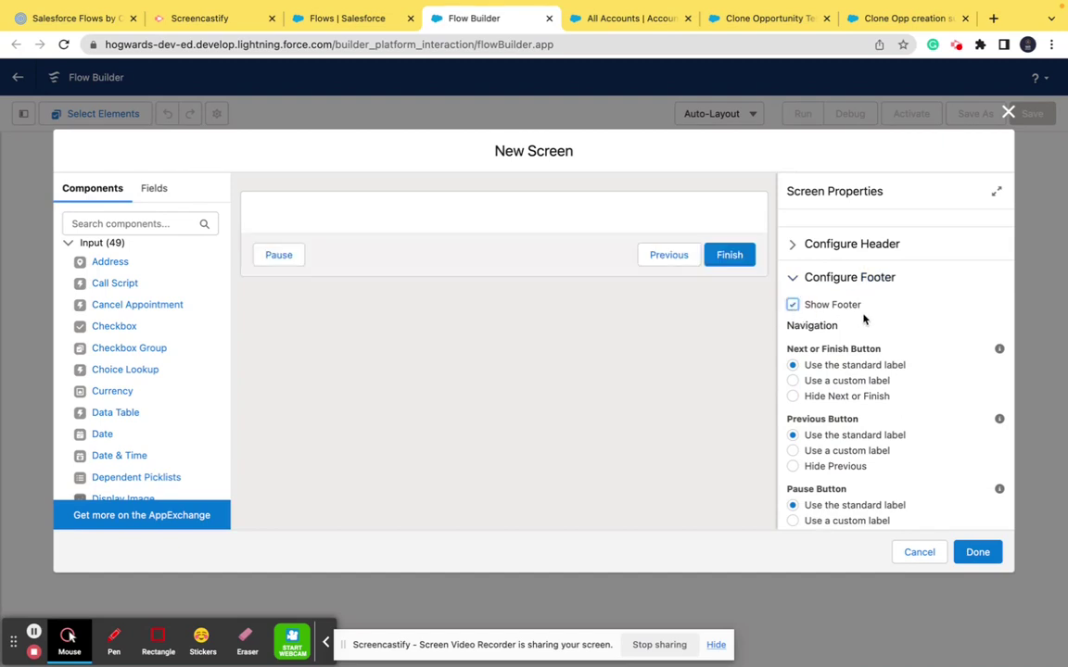
pyautogui.scroll(-2, 802, 384)
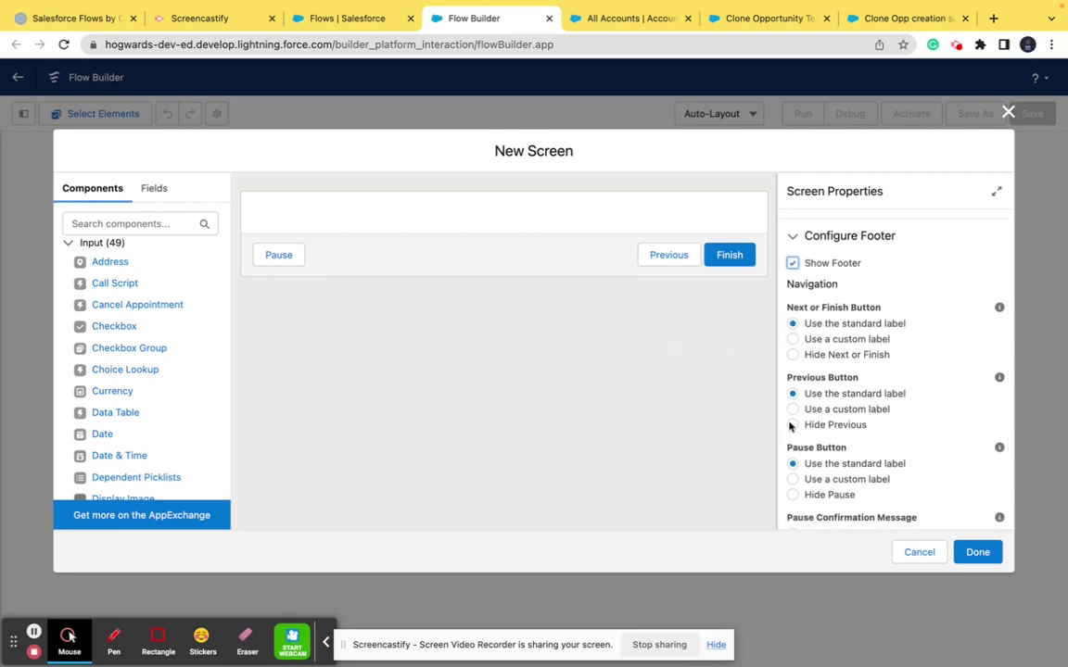
pyautogui.scroll(-1, 790, 425)
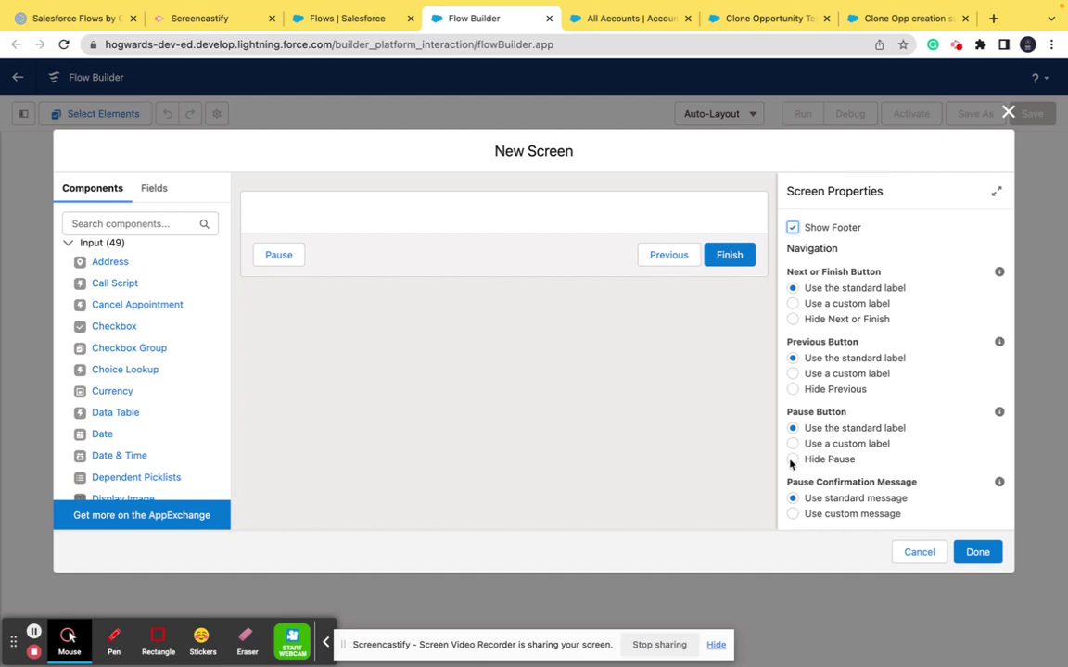
pyautogui.click(792, 460)
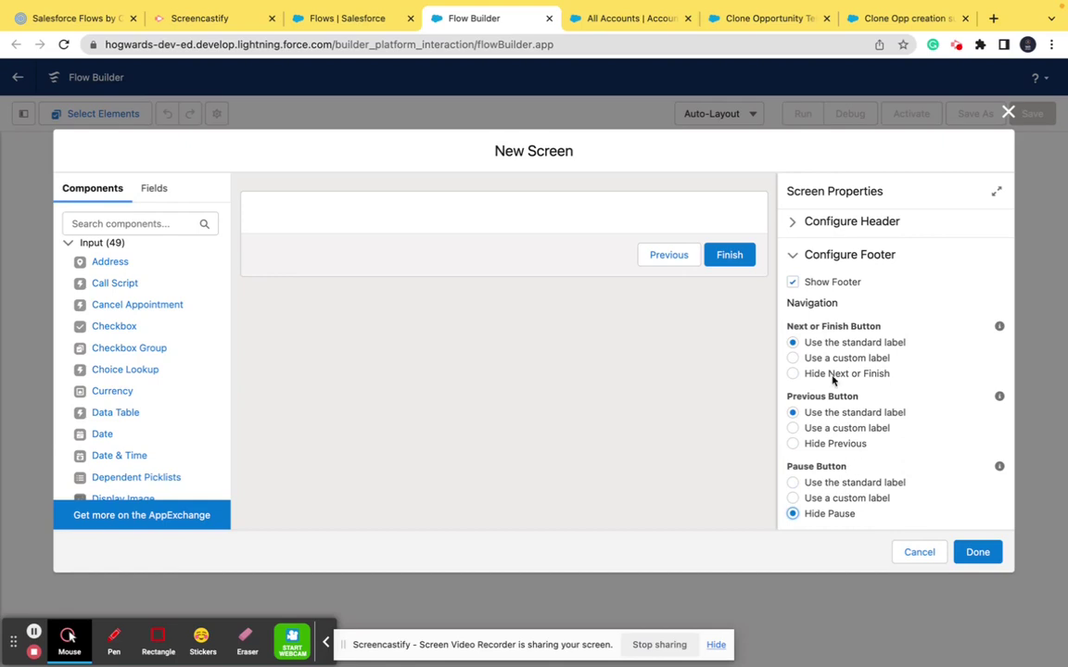
pyautogui.click(794, 445)
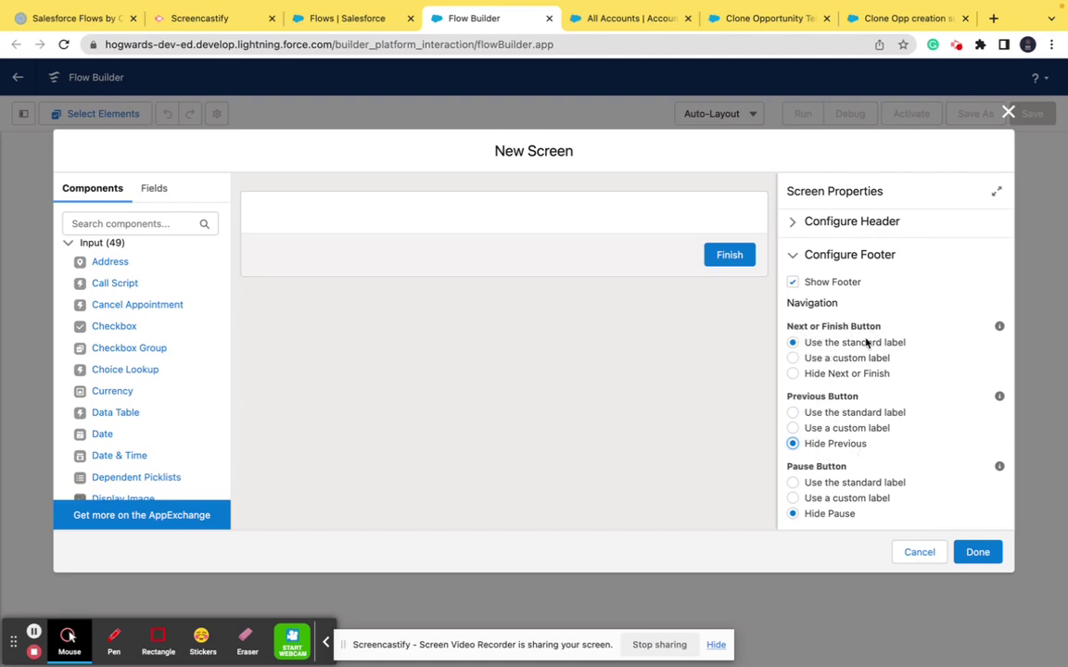
# - Give the footer's Next or Finish button the custom label "Save"
pyautogui.click(794, 359)
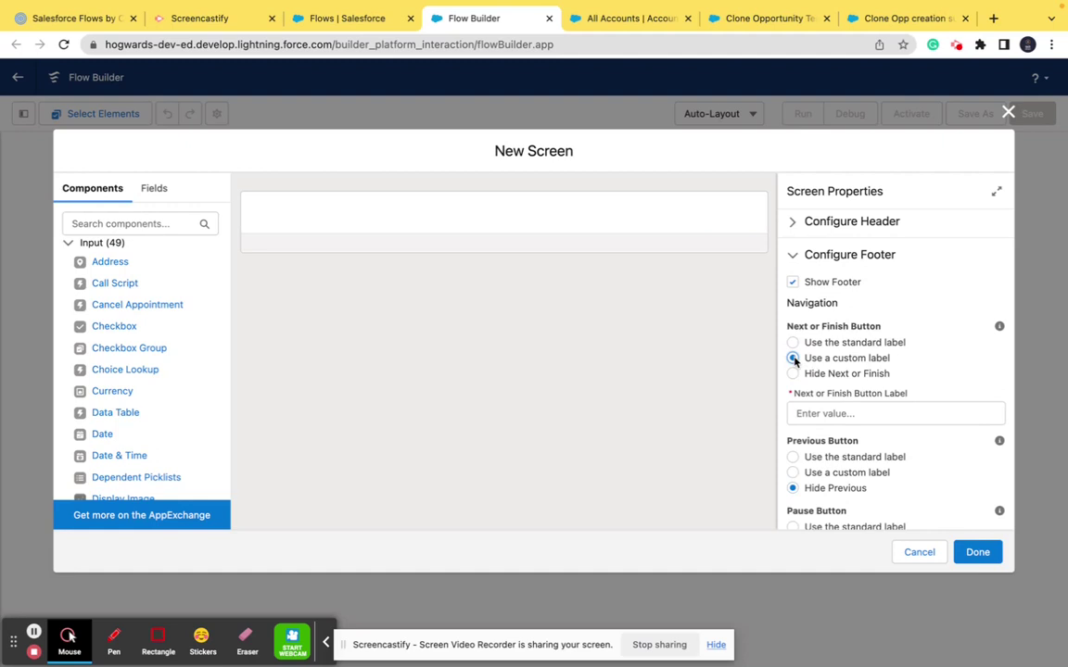
pyautogui.click(809, 412)
pyautogui.write('Sav')
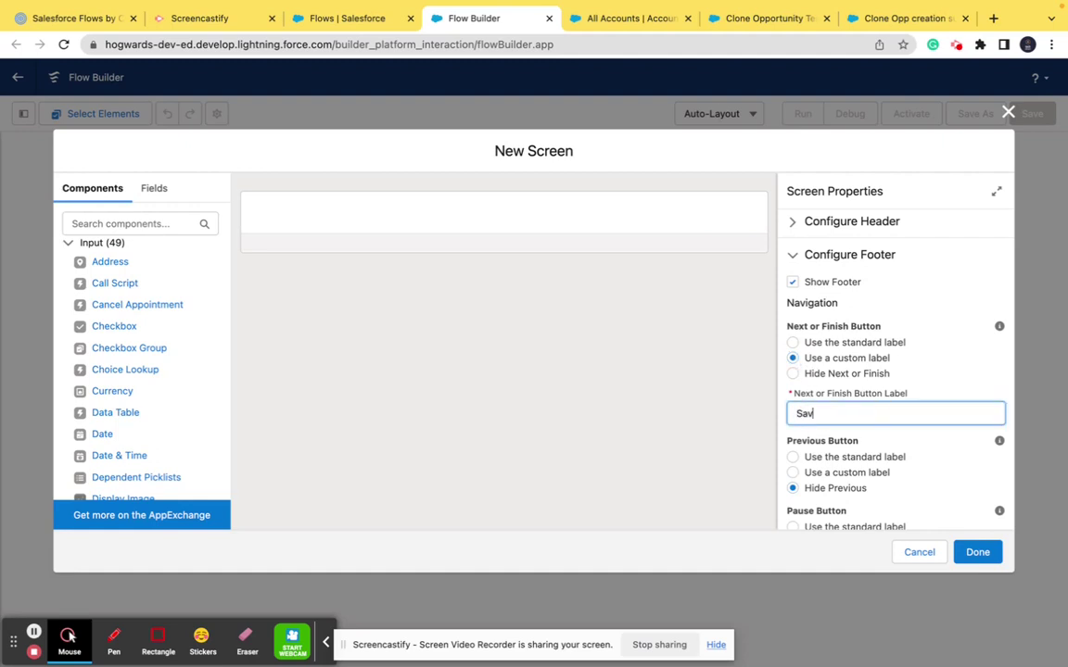
pyautogui.write('e')
pyautogui.click(905, 436)
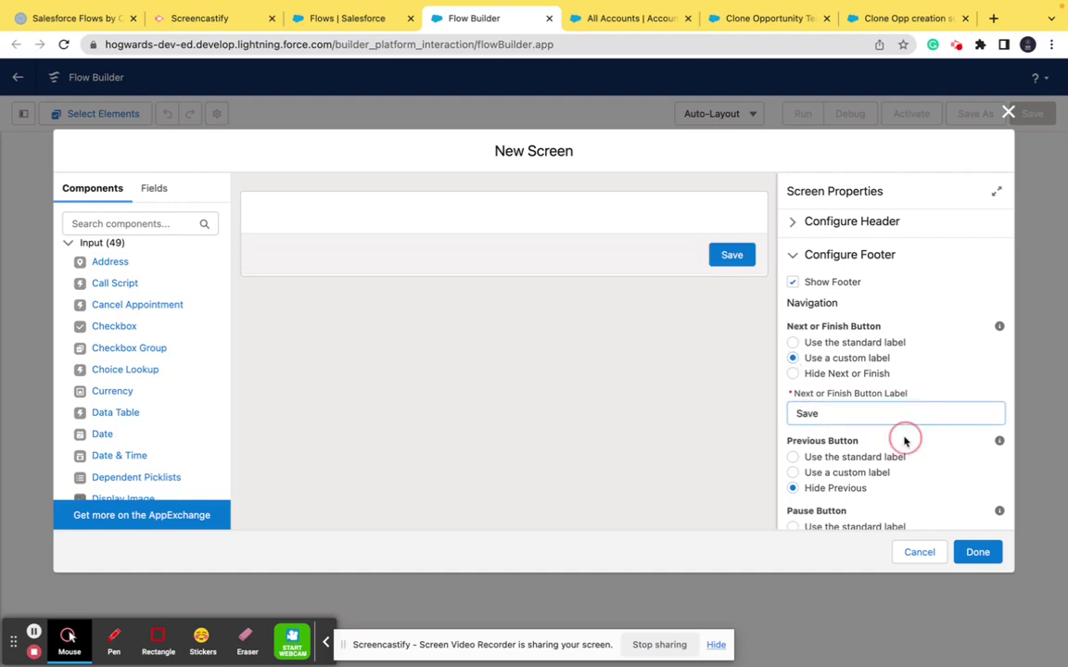
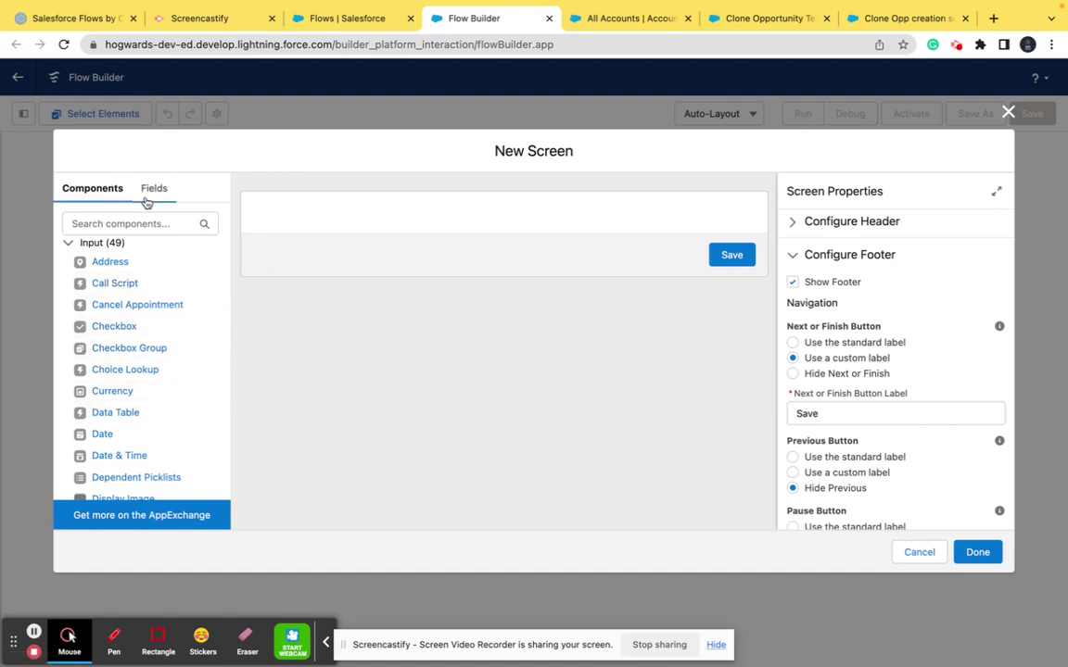
# - Look through the record fields option and the full list of input and display components available for the screen
pyautogui.click(151, 190)
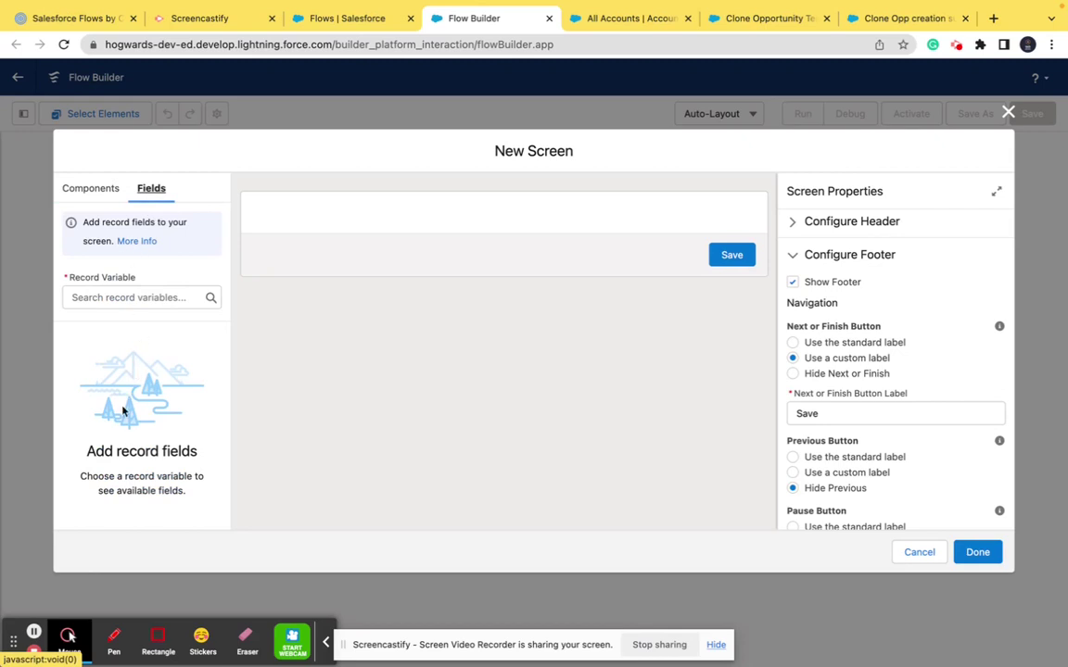
pyautogui.click(91, 188)
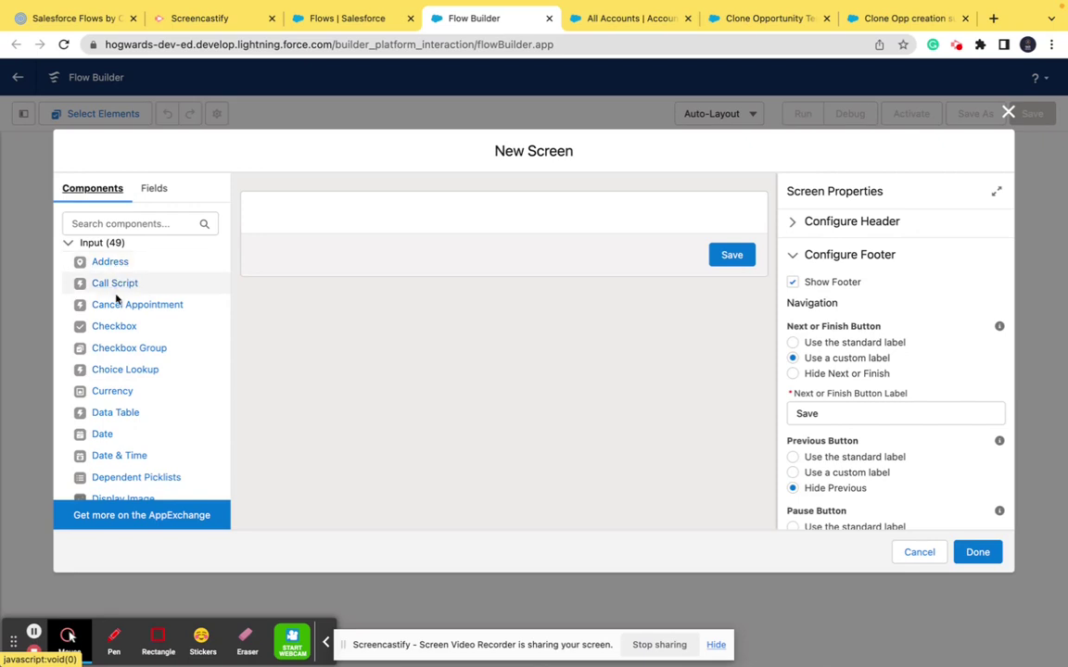
pyautogui.scroll(-3, 118, 435)
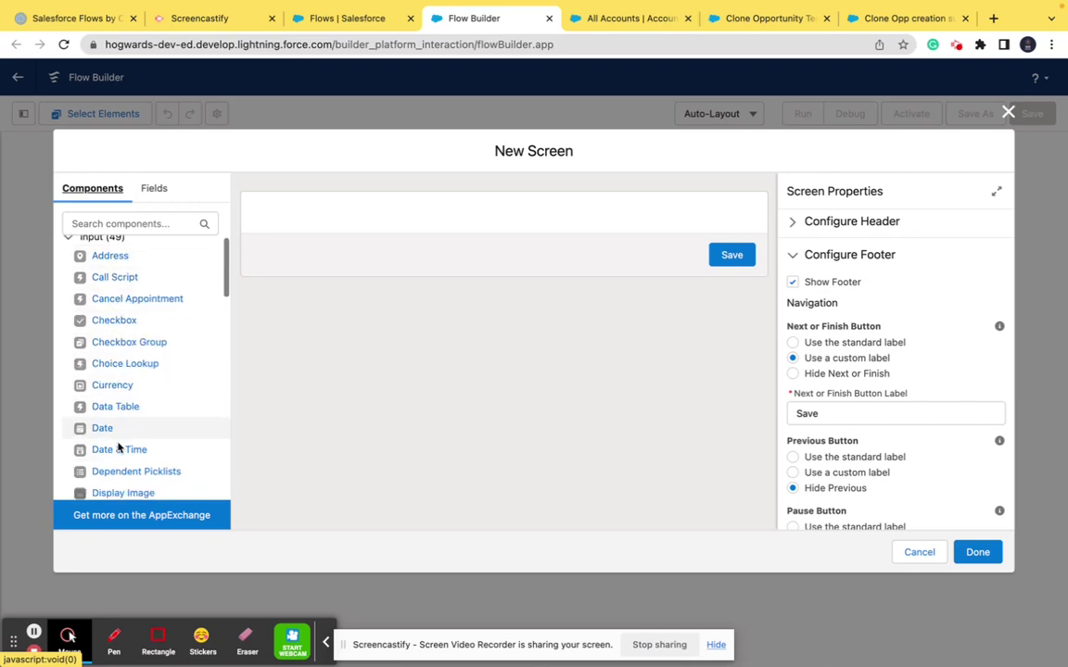
pyautogui.scroll(-2, 88, 363)
pyautogui.scroll(5, 120, 363)
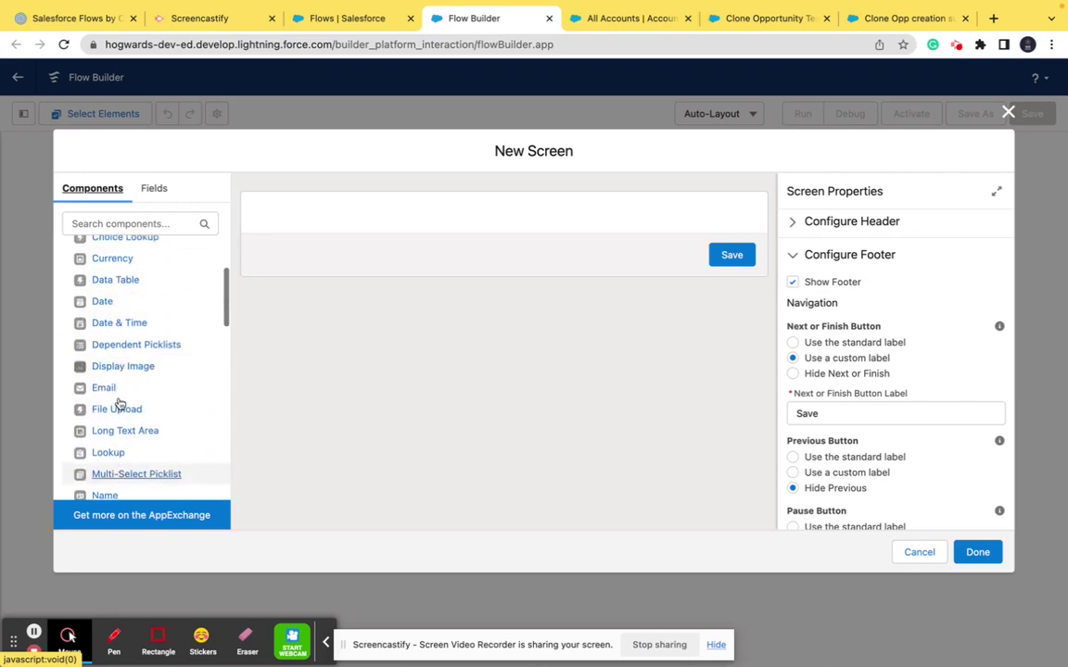
pyautogui.scroll(-2, 137, 390)
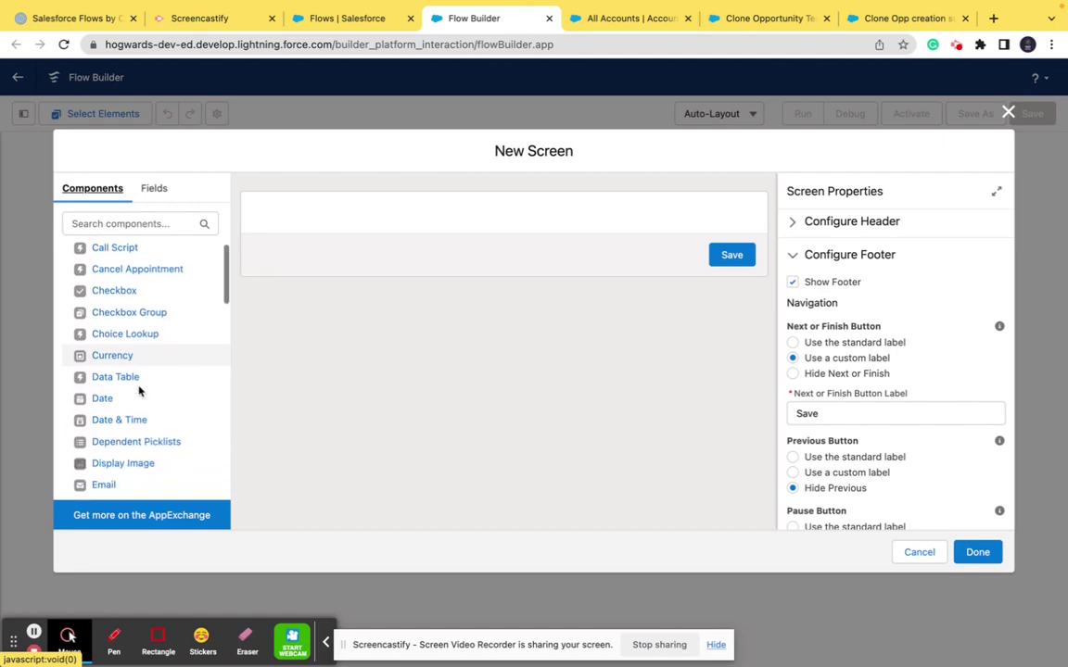
pyautogui.scroll(-10, 139, 391)
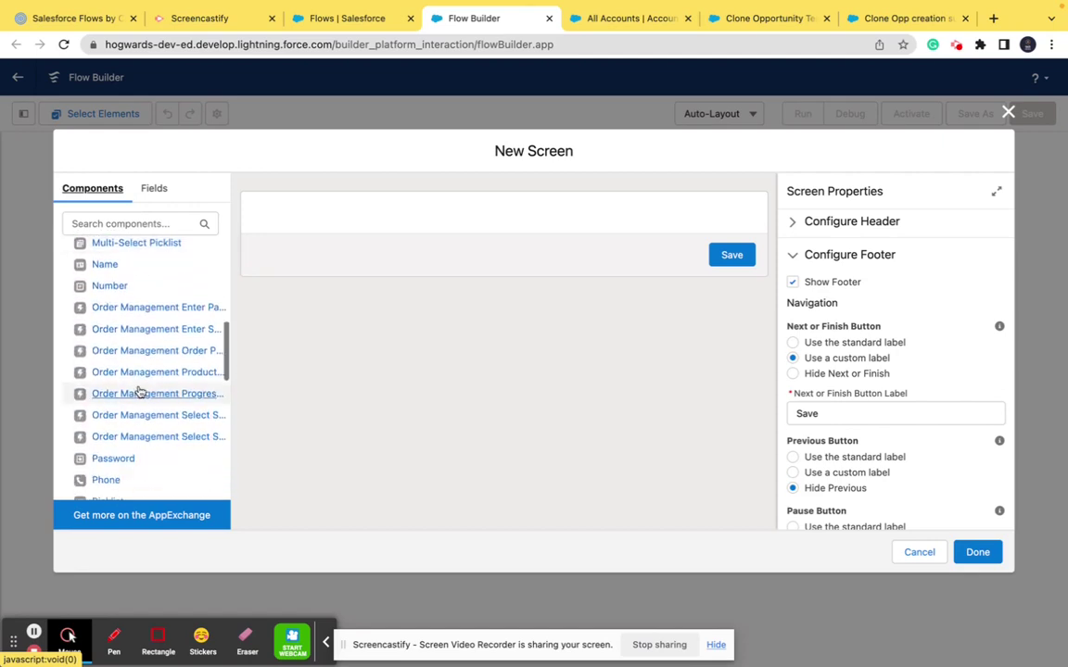
pyautogui.scroll(-10, 139, 393)
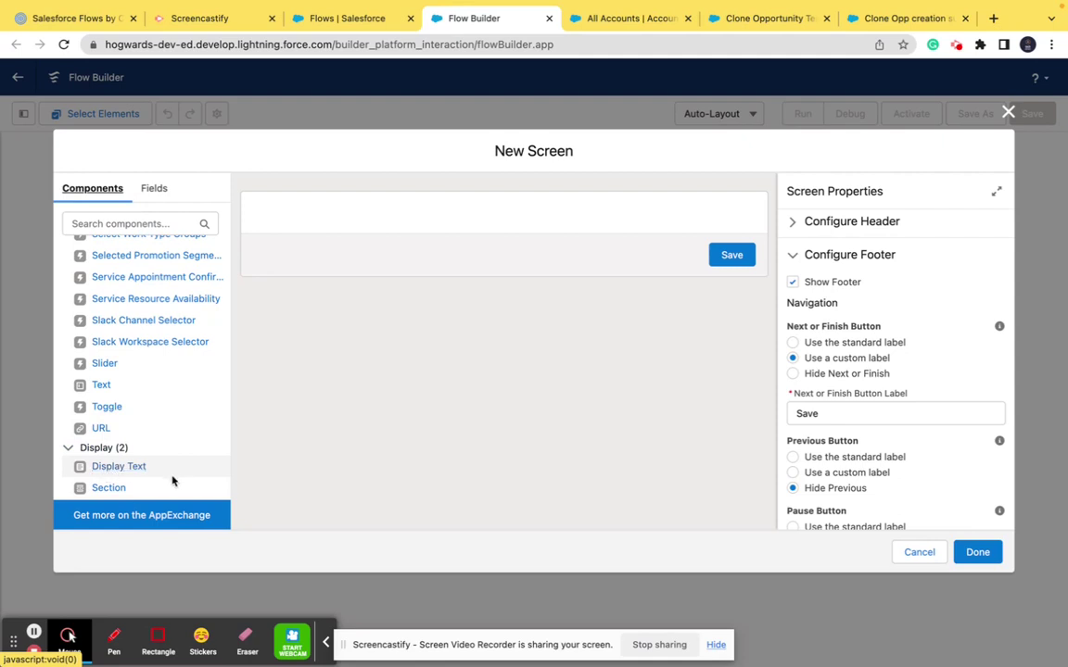
pyautogui.scroll(5, 156, 431)
pyautogui.scroll(5, 156, 431)
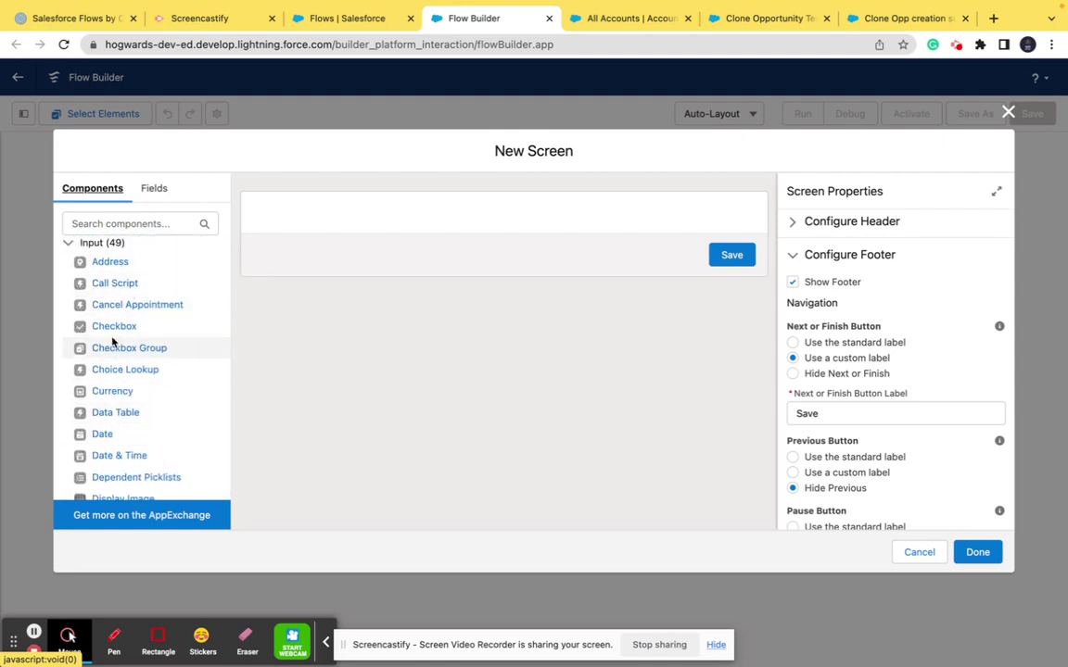
# - Add a Name component to the screen and place a Text component directly below it
pyautogui.scroll(-5, 118, 362)
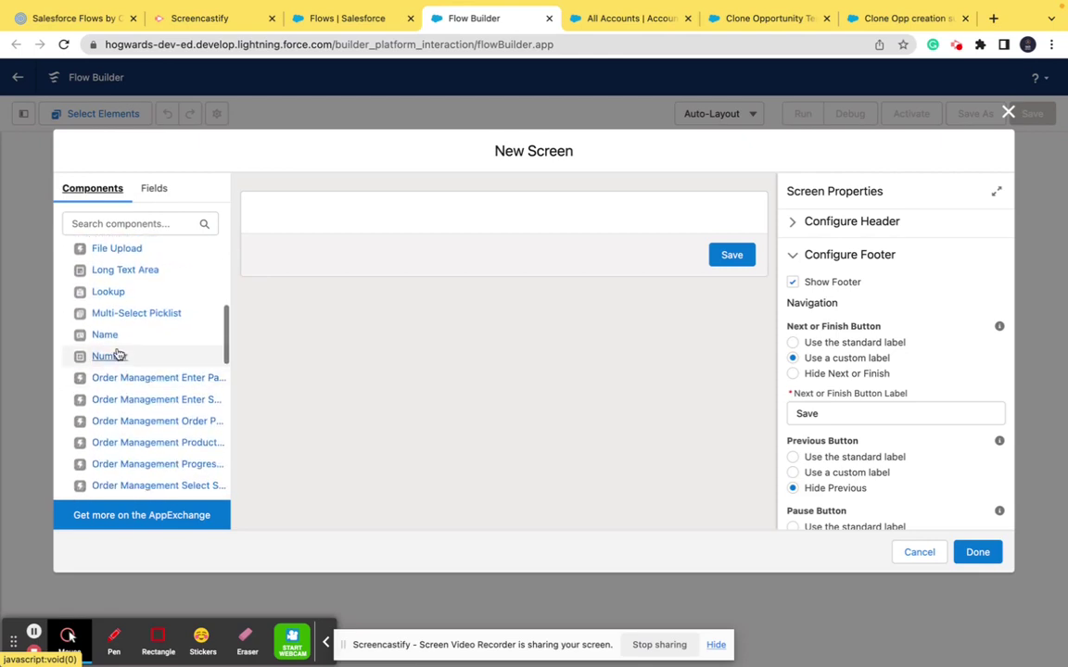
pyautogui.moveTo(108, 337); pyautogui.dragTo(309, 219)
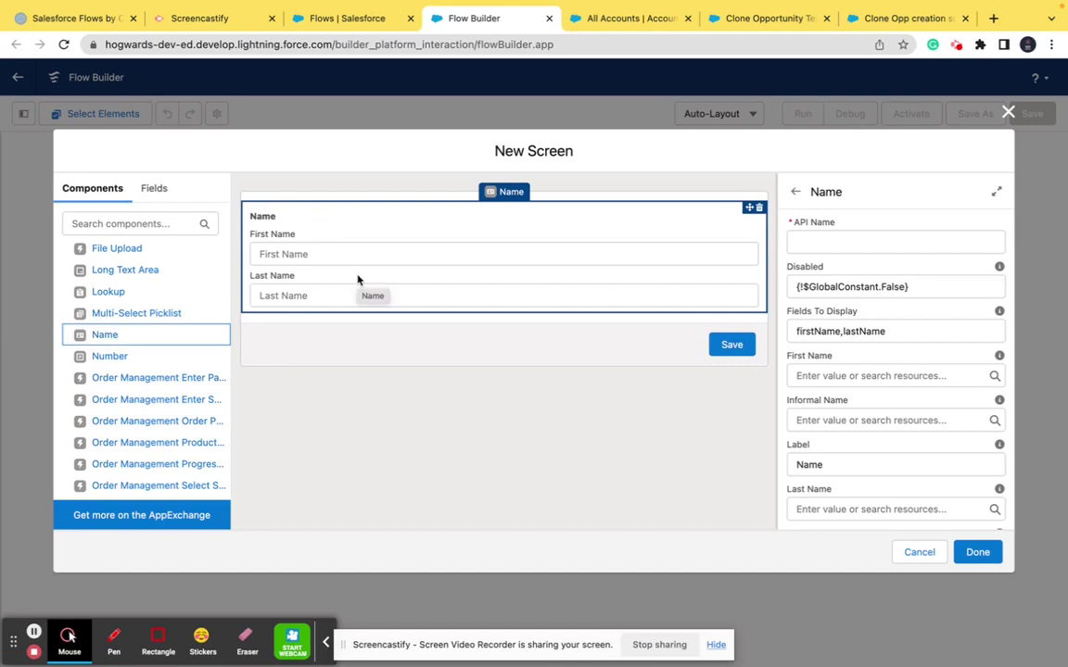
pyautogui.scroll(-5, 138, 444)
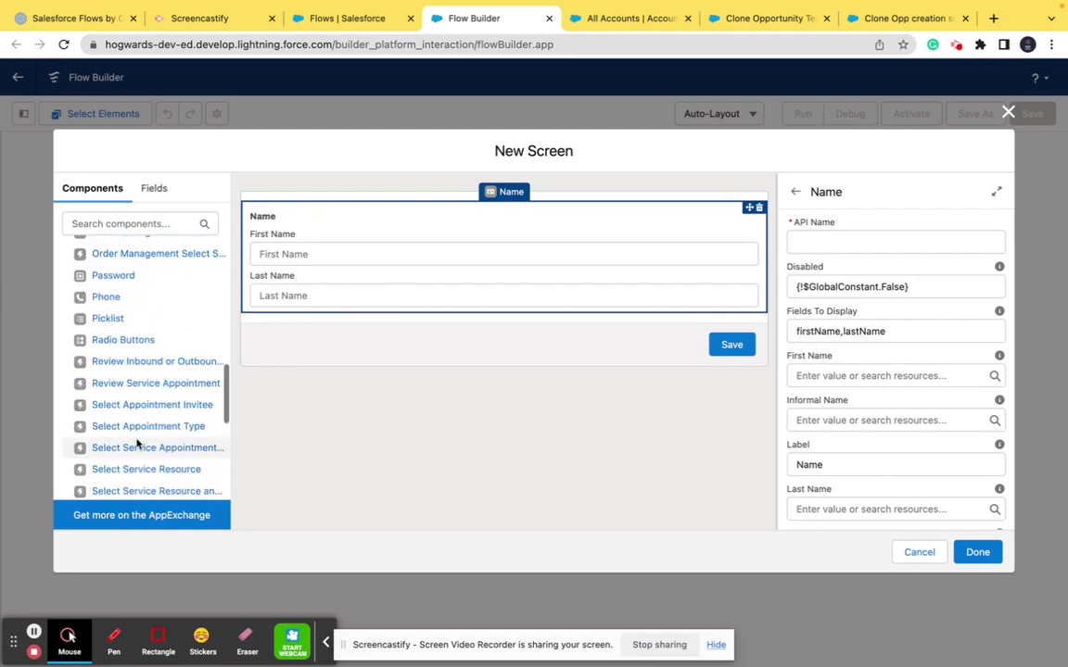
pyautogui.scroll(-5, 137, 445)
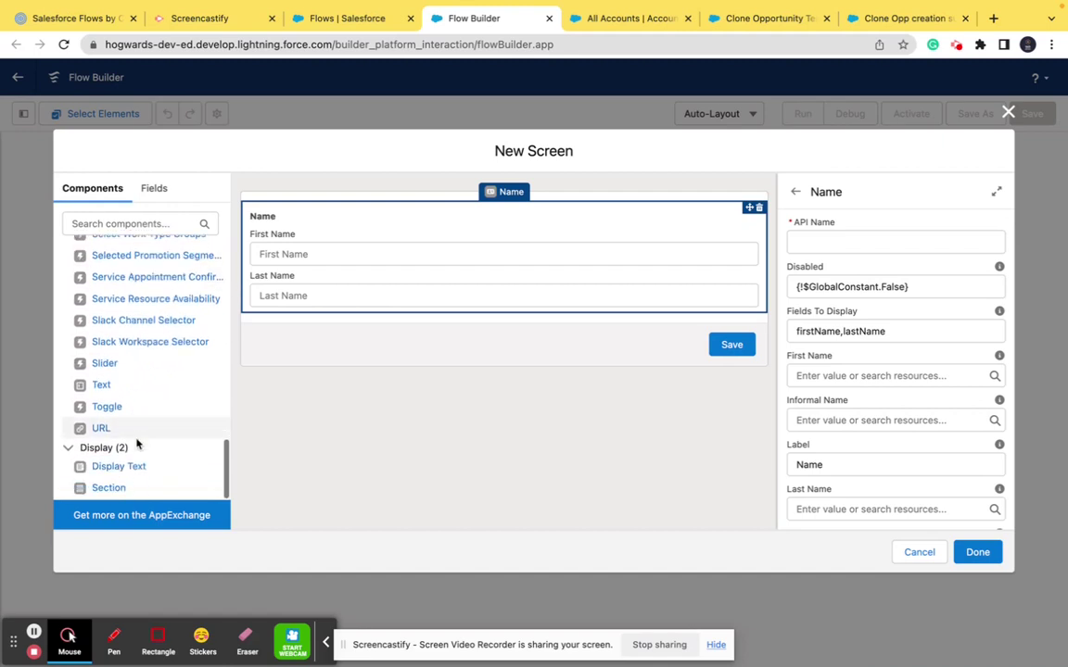
pyautogui.moveTo(105, 385); pyautogui.dragTo(298, 315)
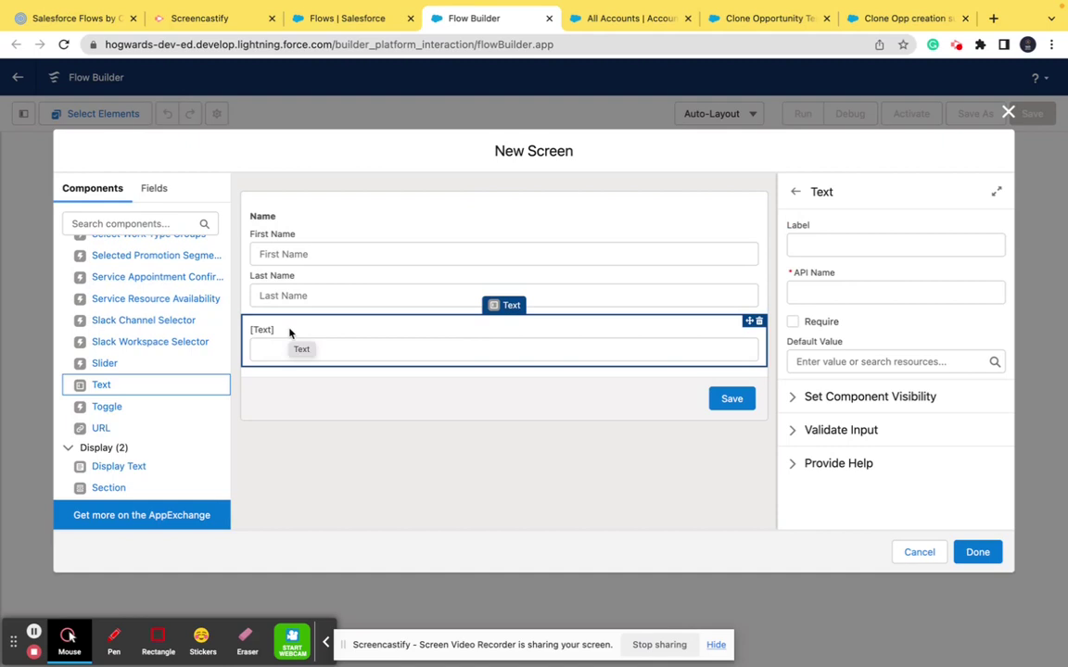
# - Examine the Name component's properties and the resources offered for its Last Name value
pyautogui.click(385, 265)
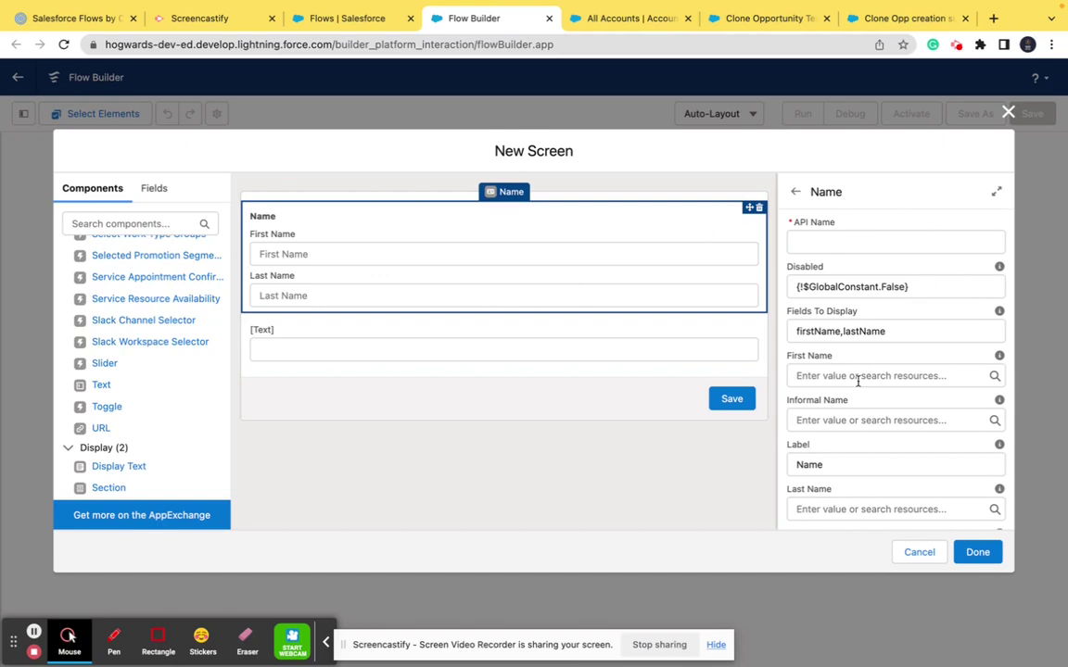
pyautogui.scroll(-3, 858, 380)
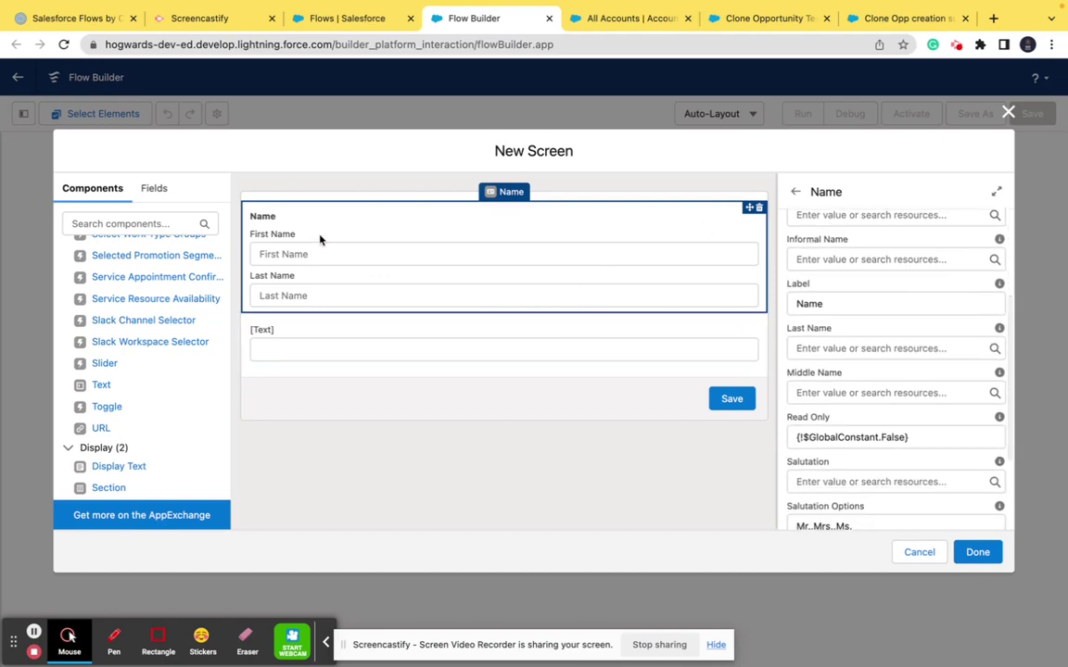
pyautogui.scroll(-1, 881, 386)
pyautogui.scroll(1, 882, 386)
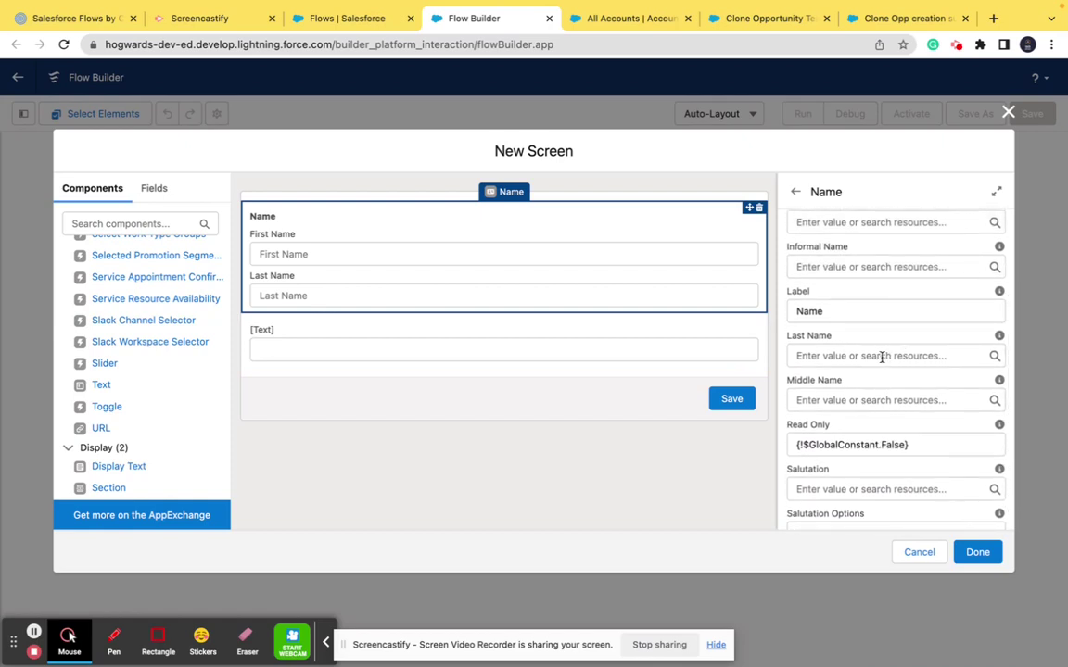
pyautogui.click(881, 356)
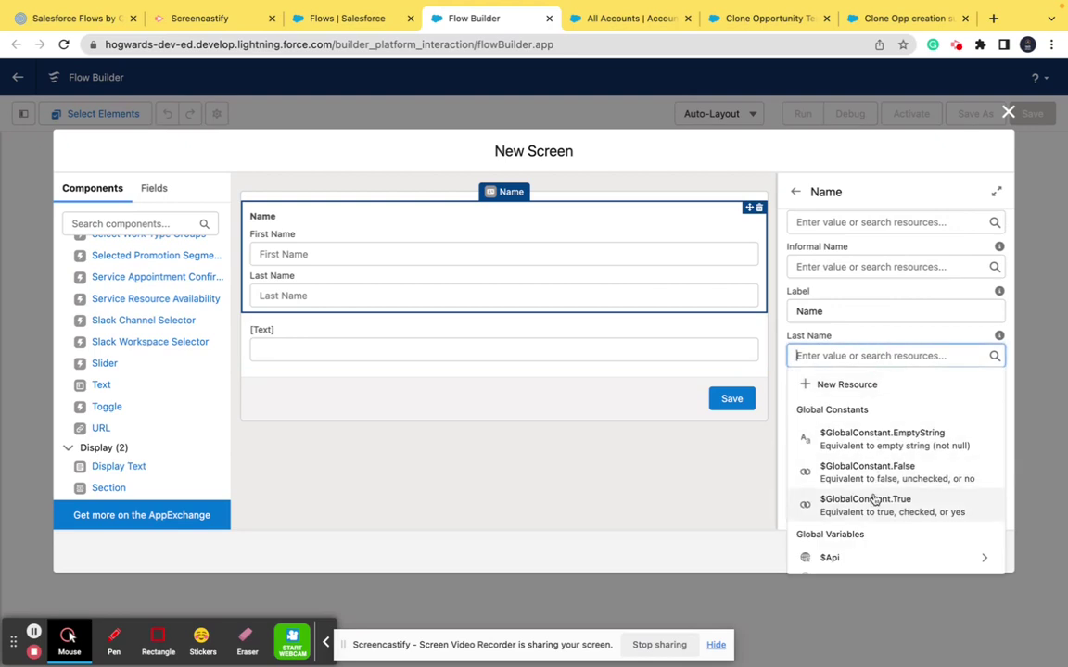
pyautogui.scroll(-2, 875, 500)
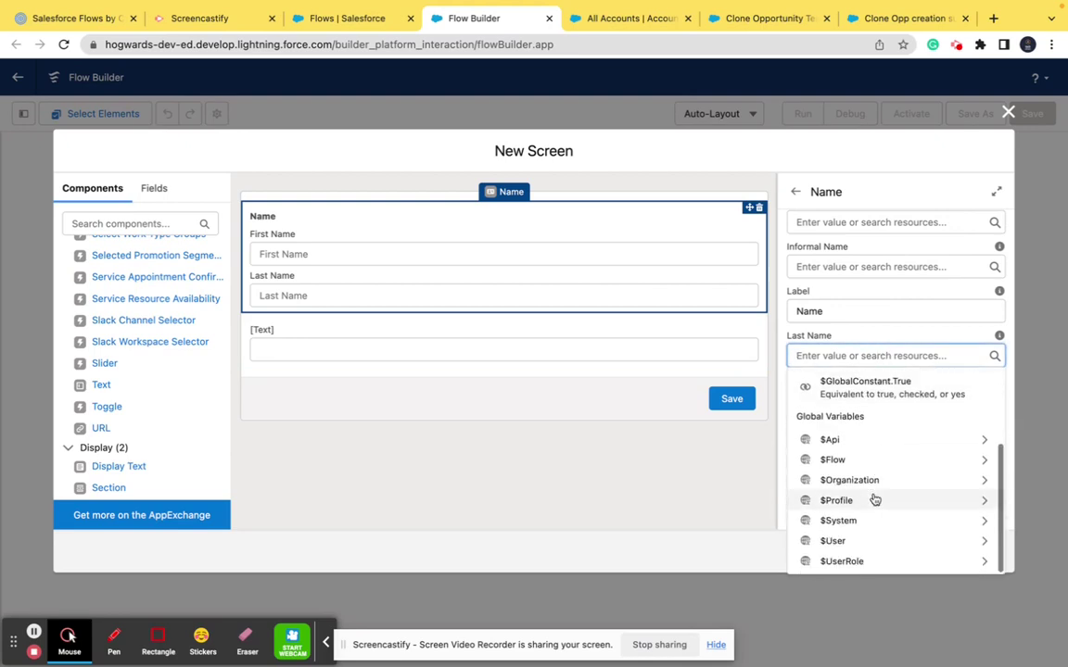
pyautogui.click(670, 484)
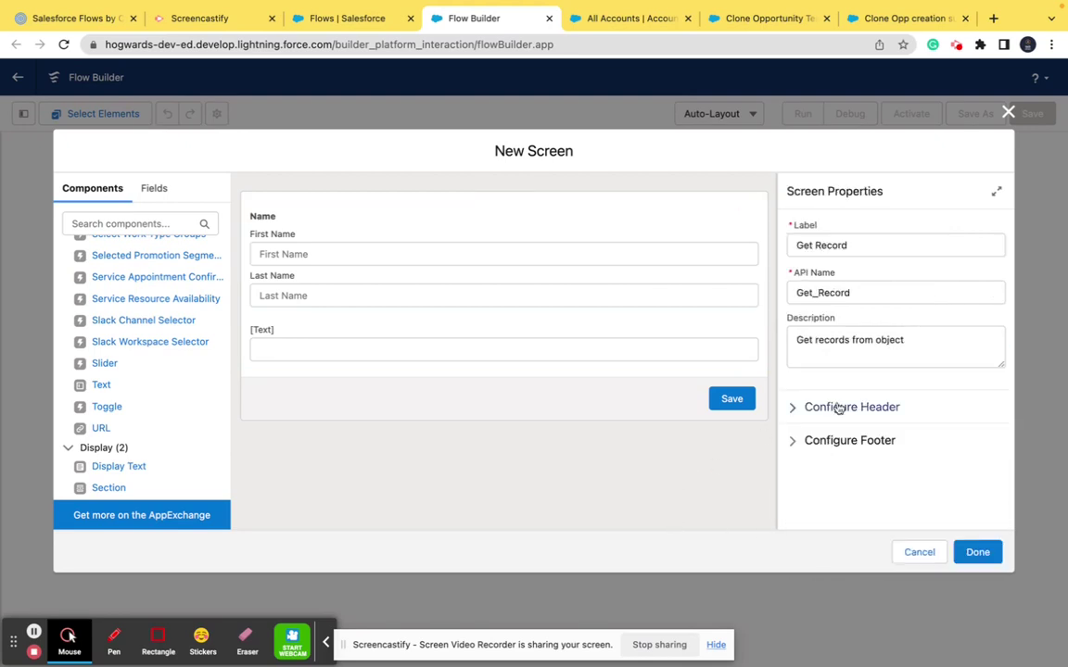
# - Give the Name component the API name NameComp
pyautogui.click(516, 278)
pyautogui.scroll(-3, 826, 384)
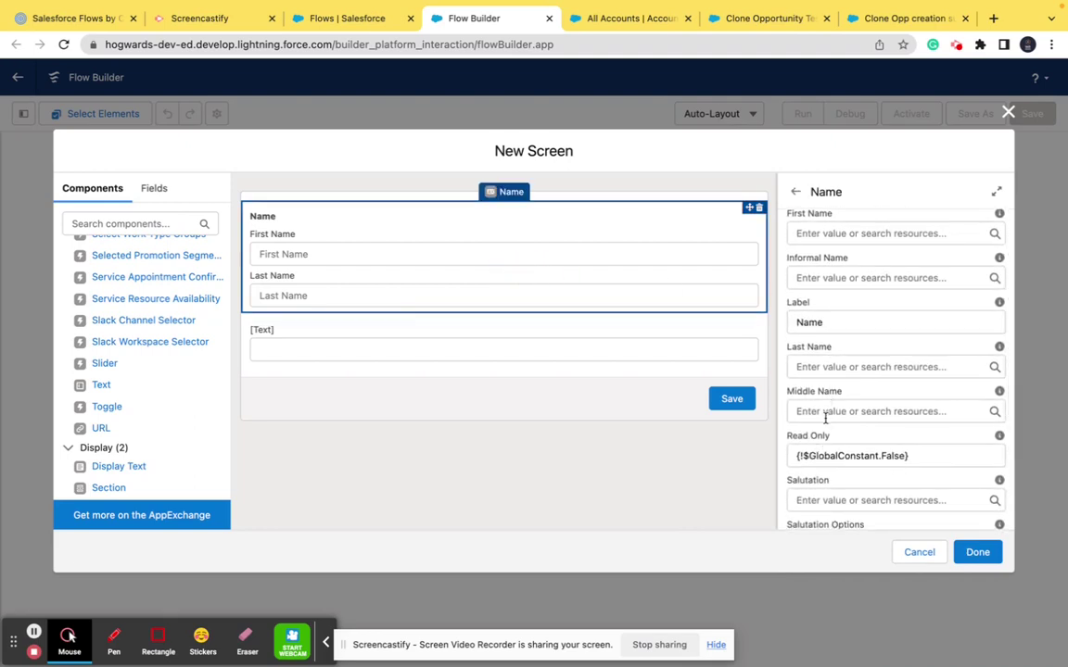
pyautogui.scroll(-3, 826, 419)
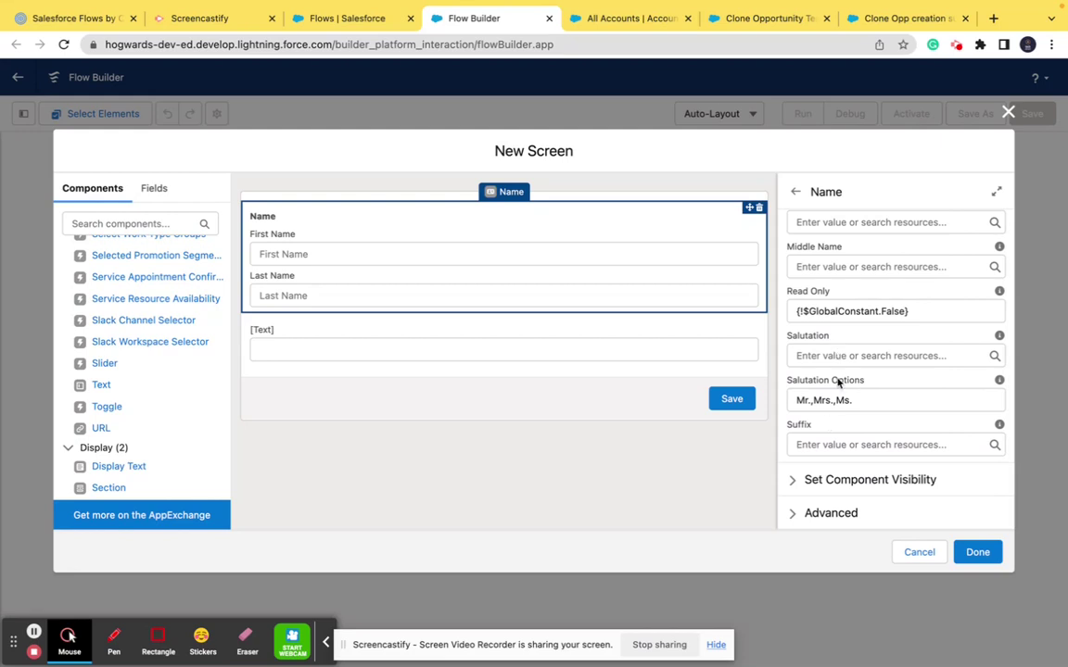
pyautogui.scroll(6, 846, 397)
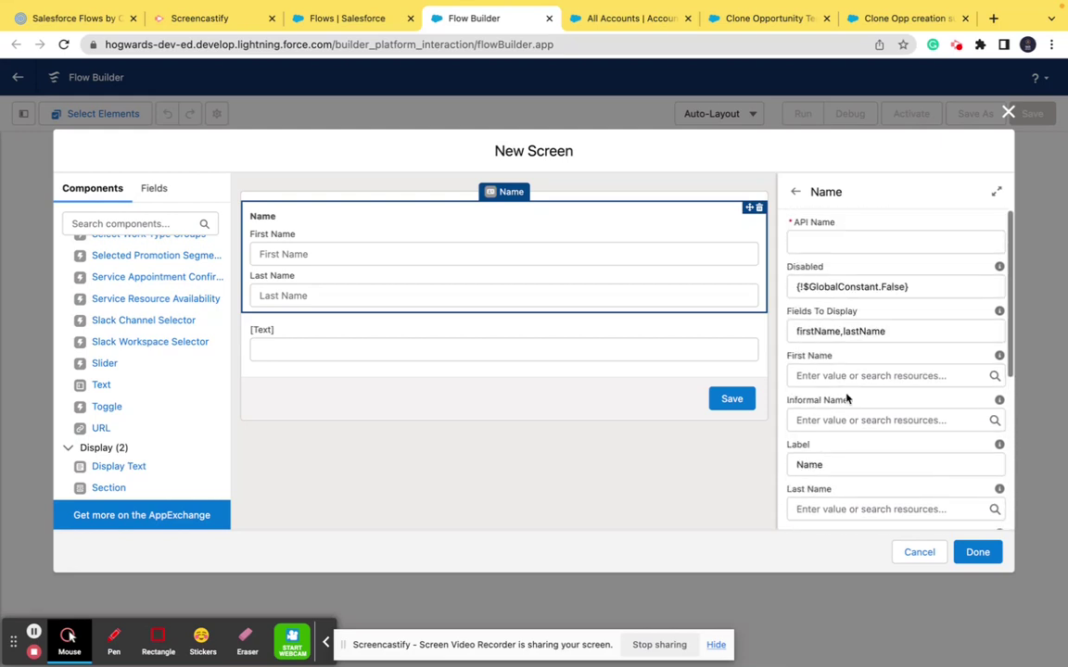
pyautogui.click(826, 248)
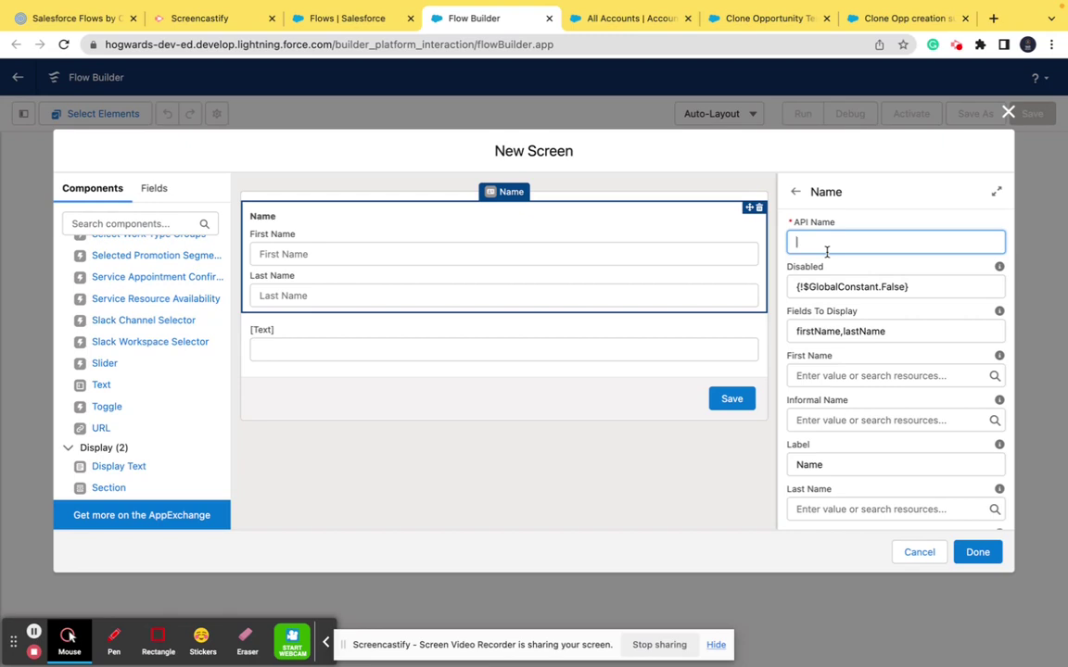
pyautogui.write('NameComp')
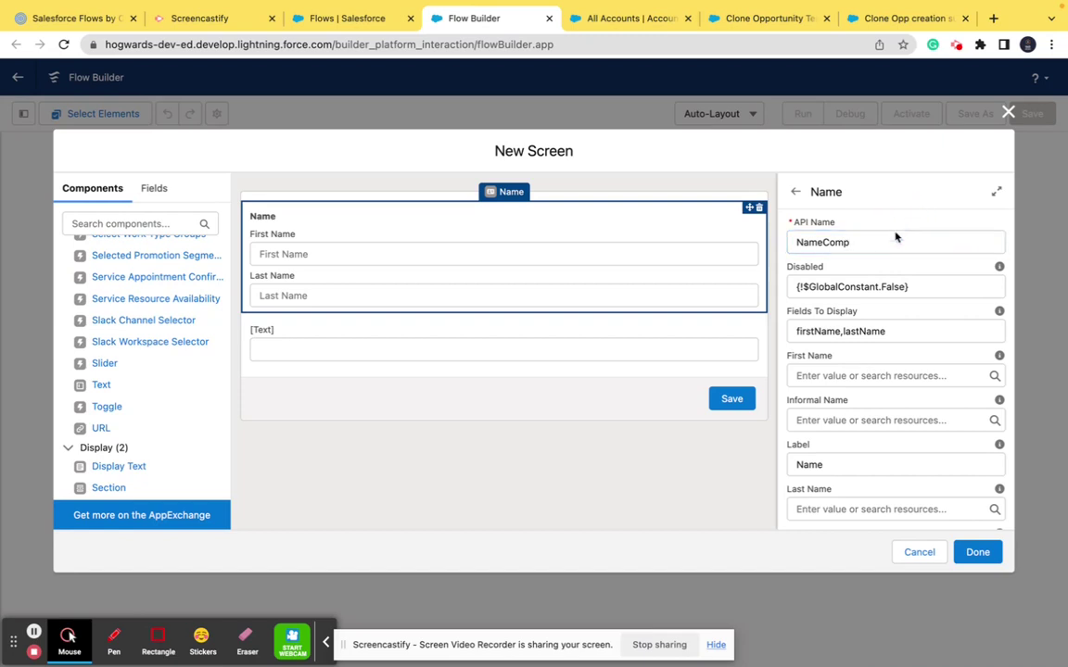
# - Label the Text component "City", with City as its API name
pyautogui.click(355, 343)
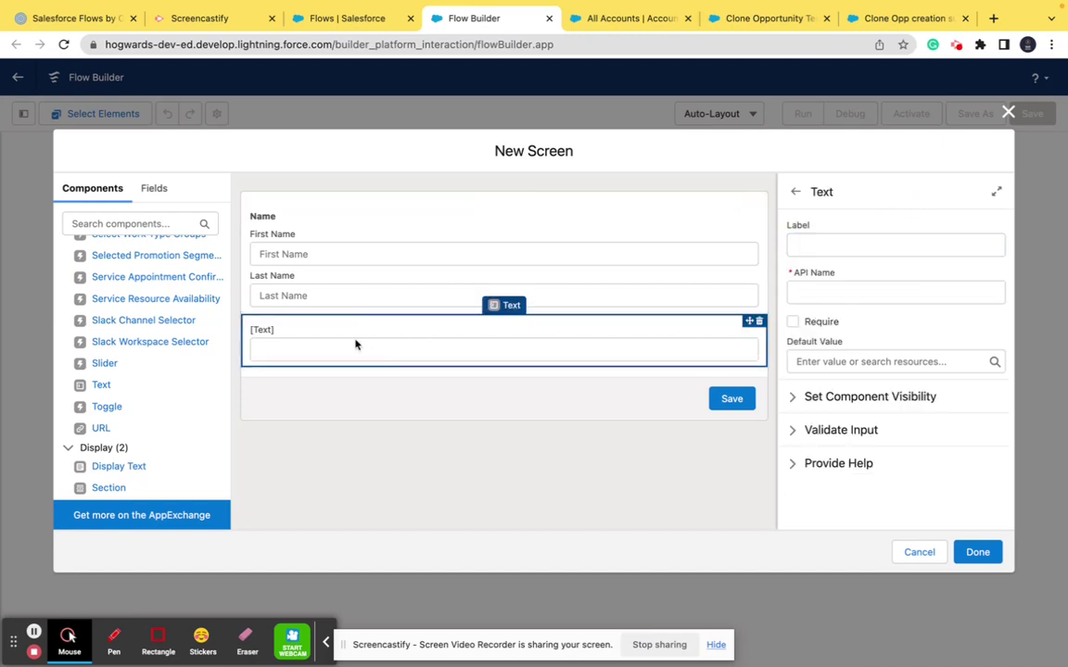
pyautogui.click(838, 249)
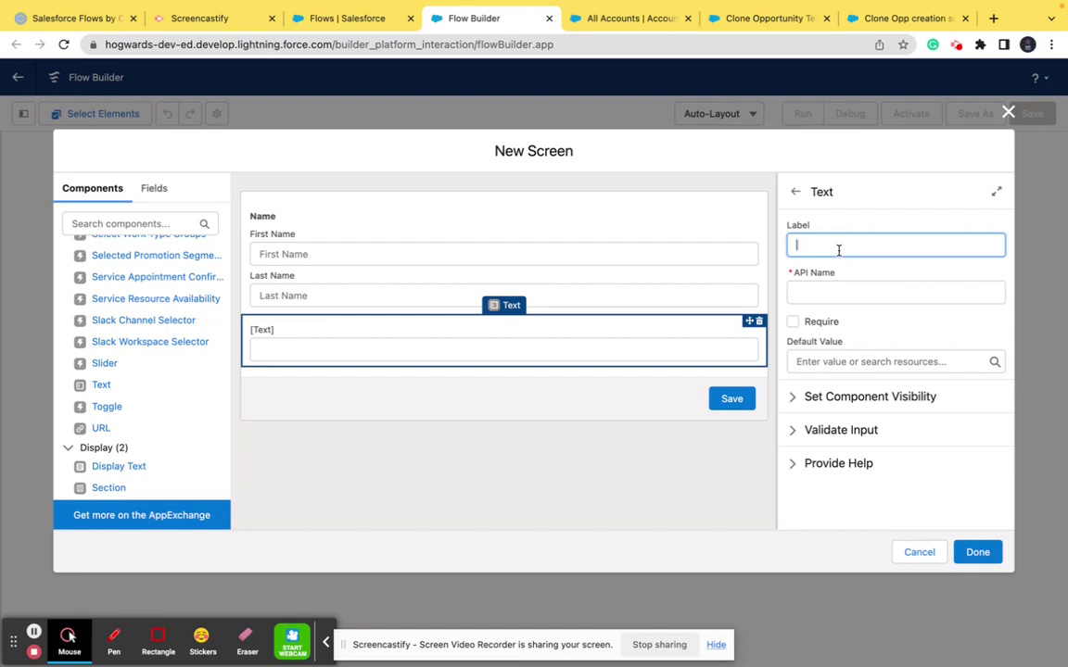
pyautogui.write('City')
pyautogui.click(846, 293)
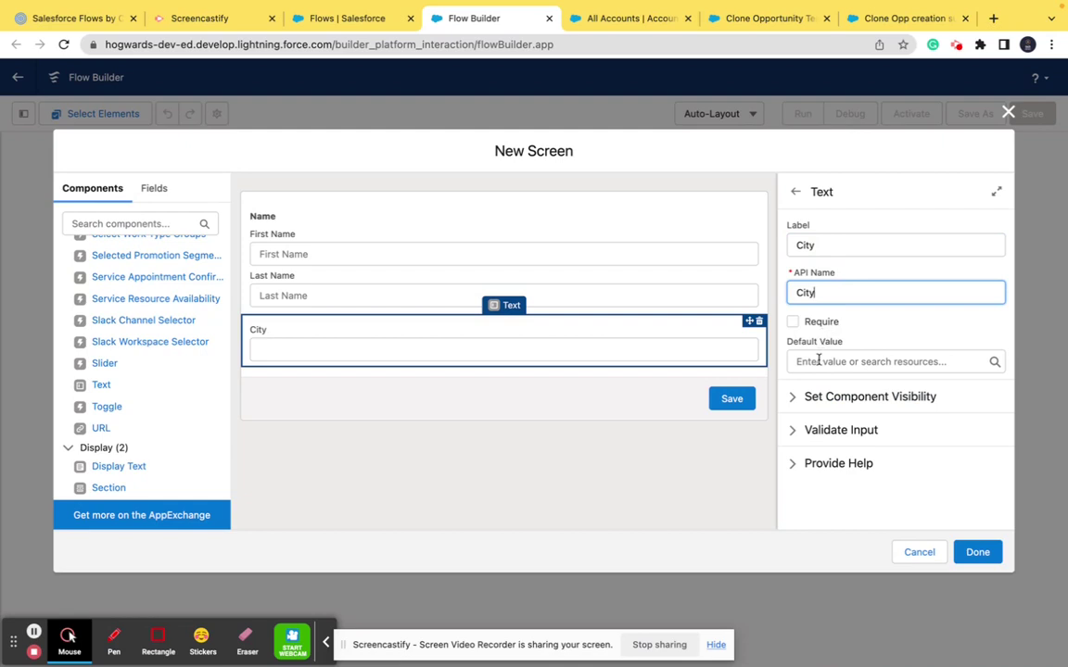
# - Try "jaipur" as the City component's default value and clear it again
pyautogui.click(817, 364)
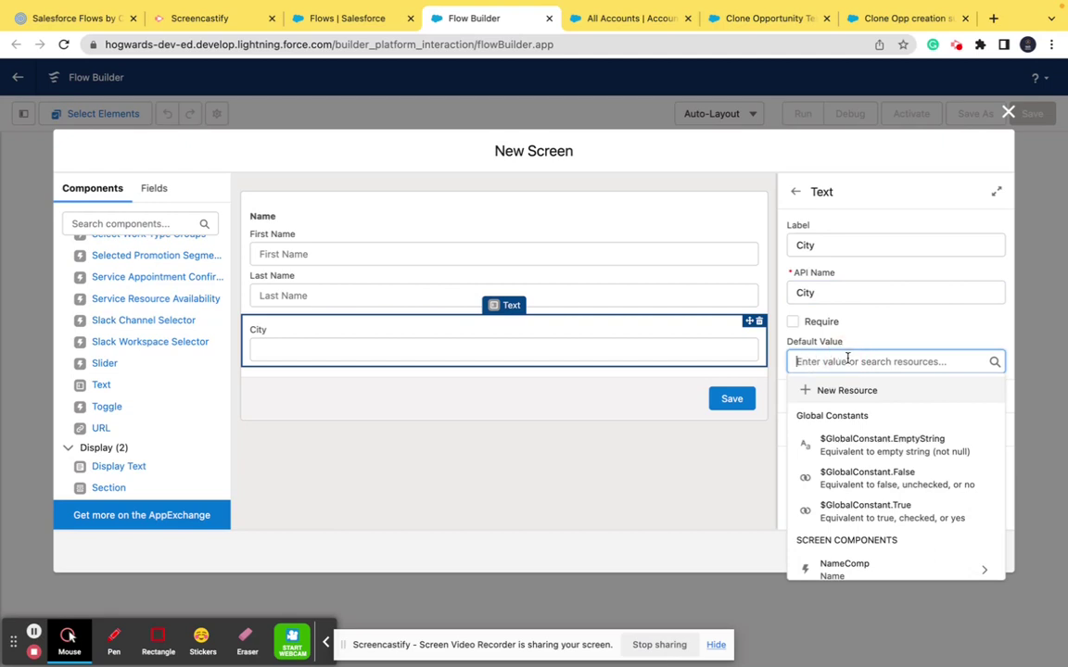
pyautogui.write('jaipur')
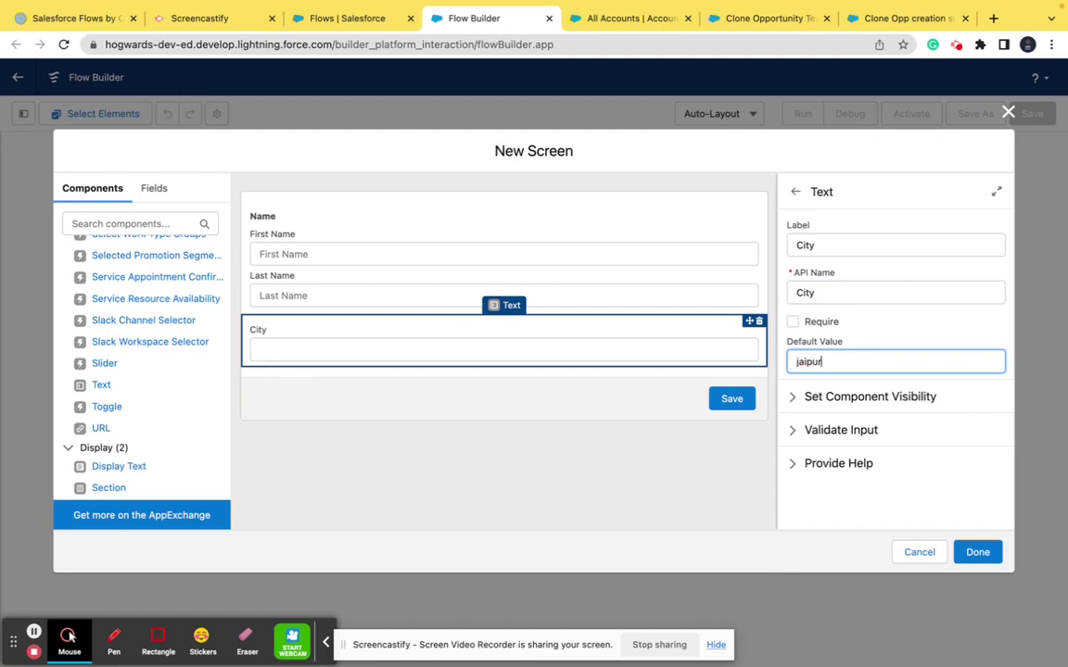
pyautogui.click(908, 341)
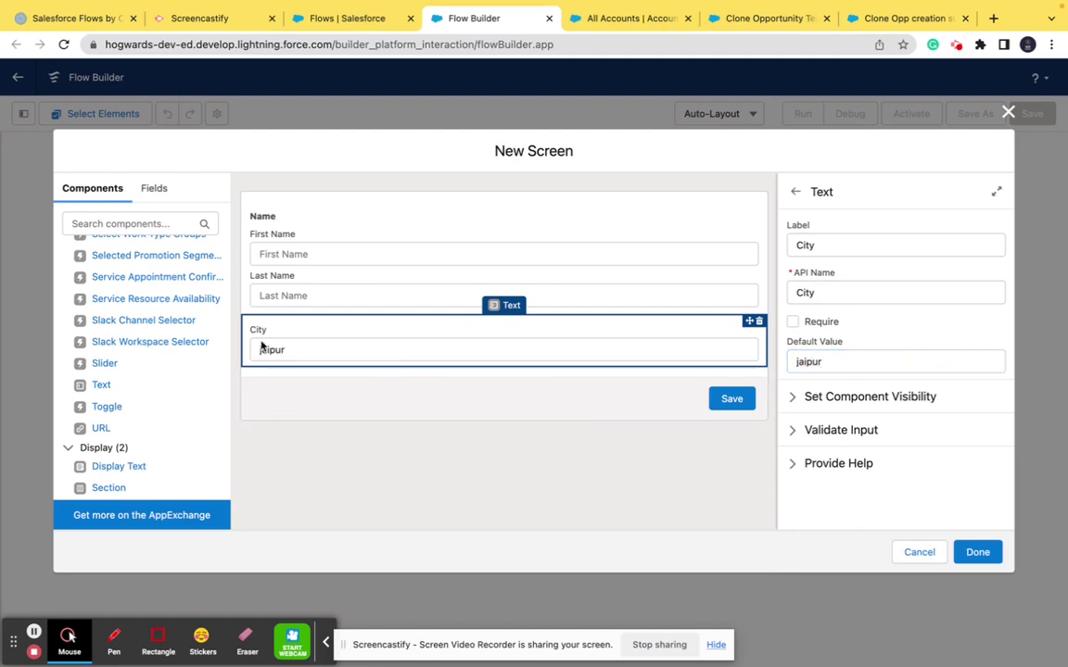
pyautogui.doubleClick(813, 362)
pyautogui.press('BackSpace')
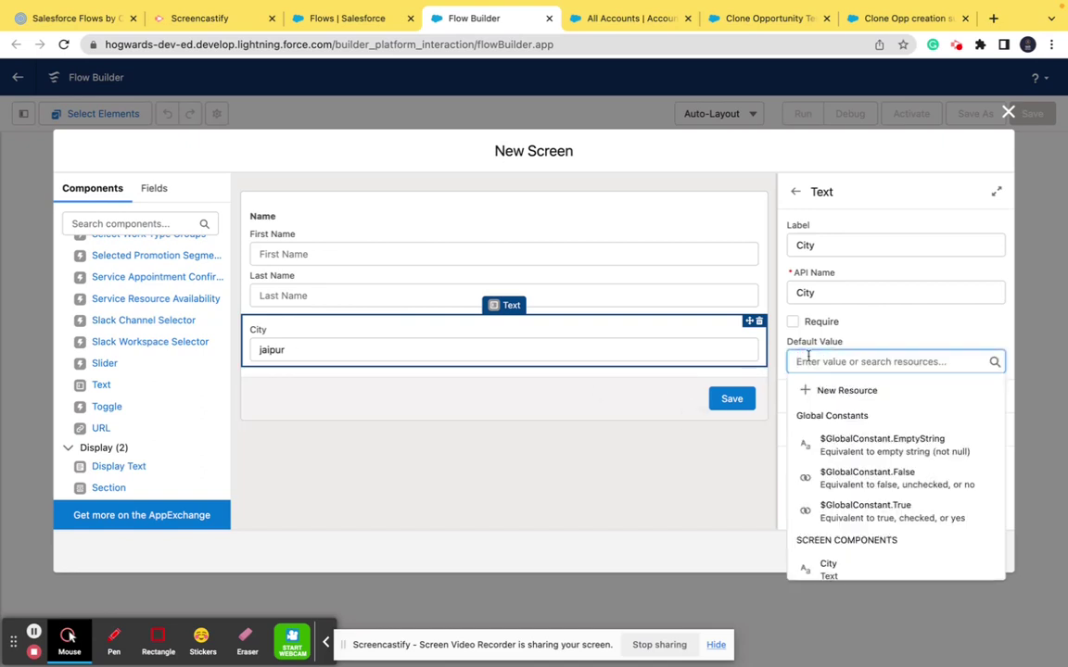
pyautogui.press('Escape')
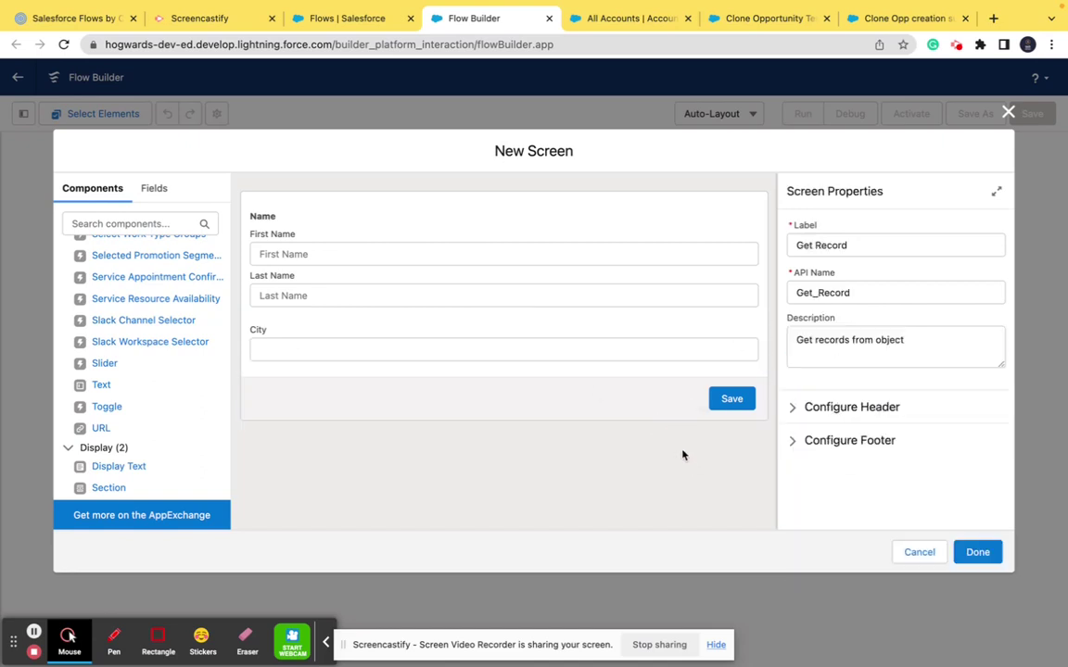
# - Examine the City component's visibility conditions and the Get Record screen's footer button settings
pyautogui.click(547, 334)
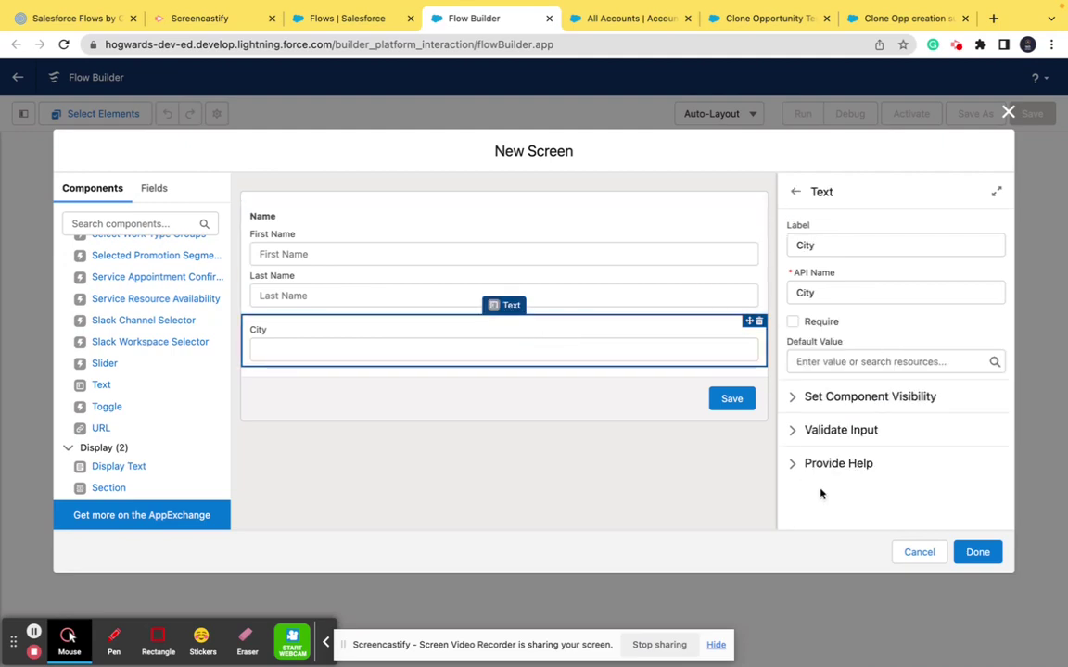
pyautogui.click(807, 396)
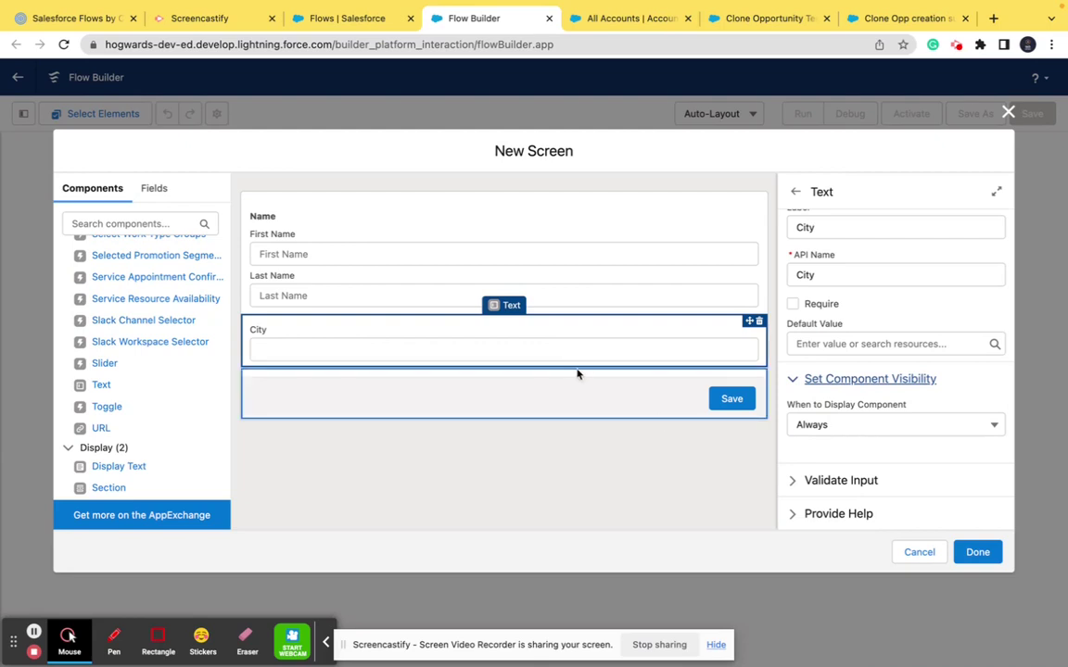
pyautogui.click(815, 428)
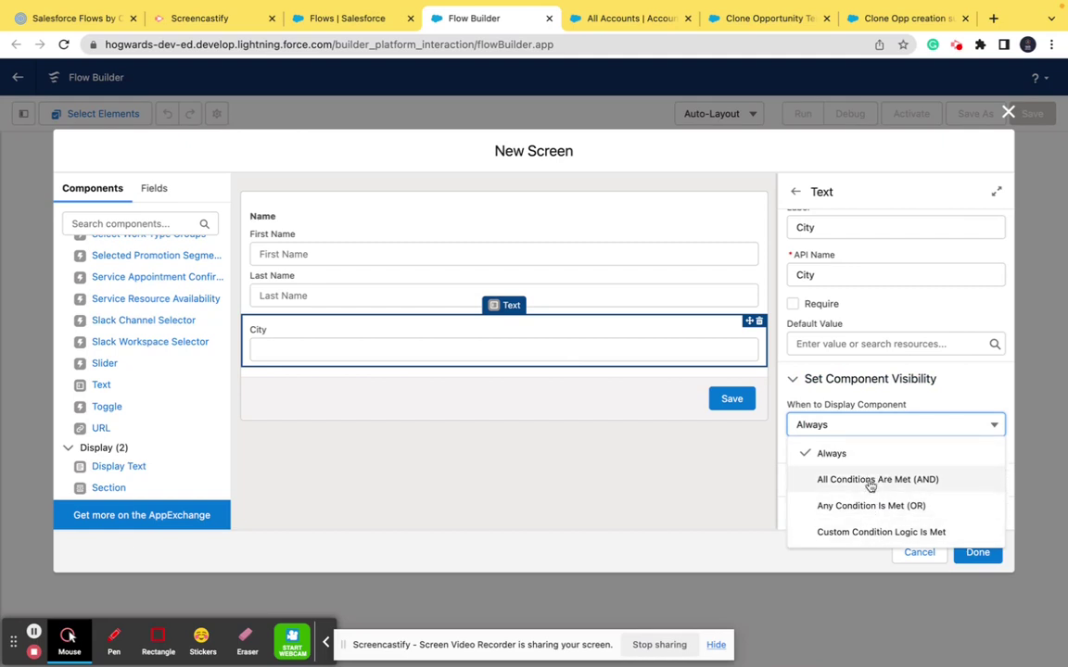
pyautogui.click(630, 444)
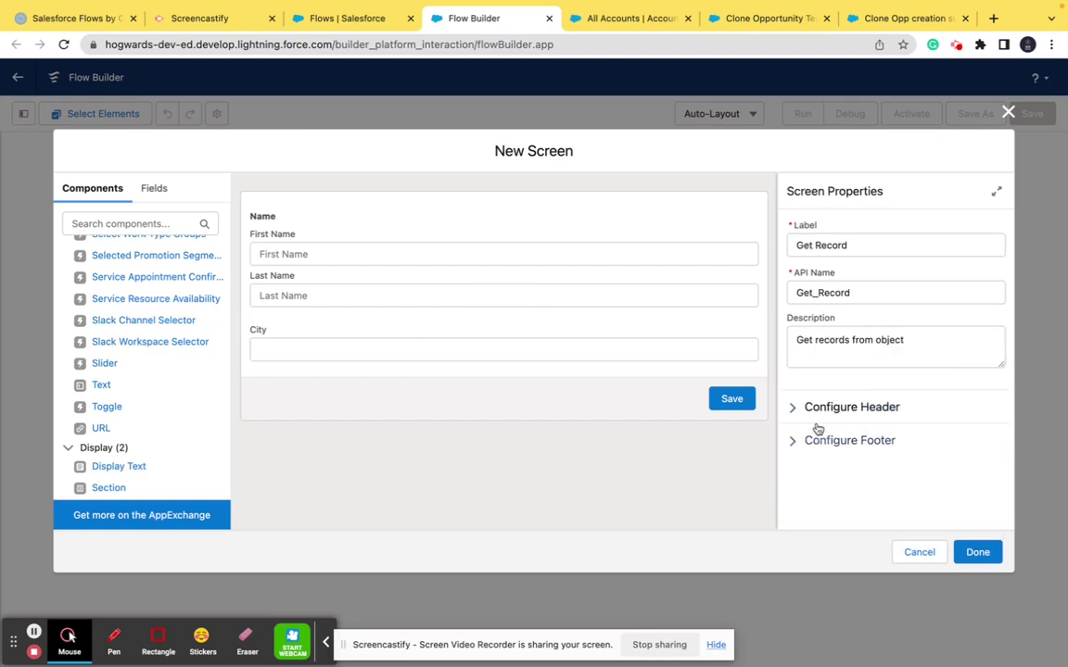
pyautogui.click(805, 439)
pyautogui.scroll(-3, 869, 441)
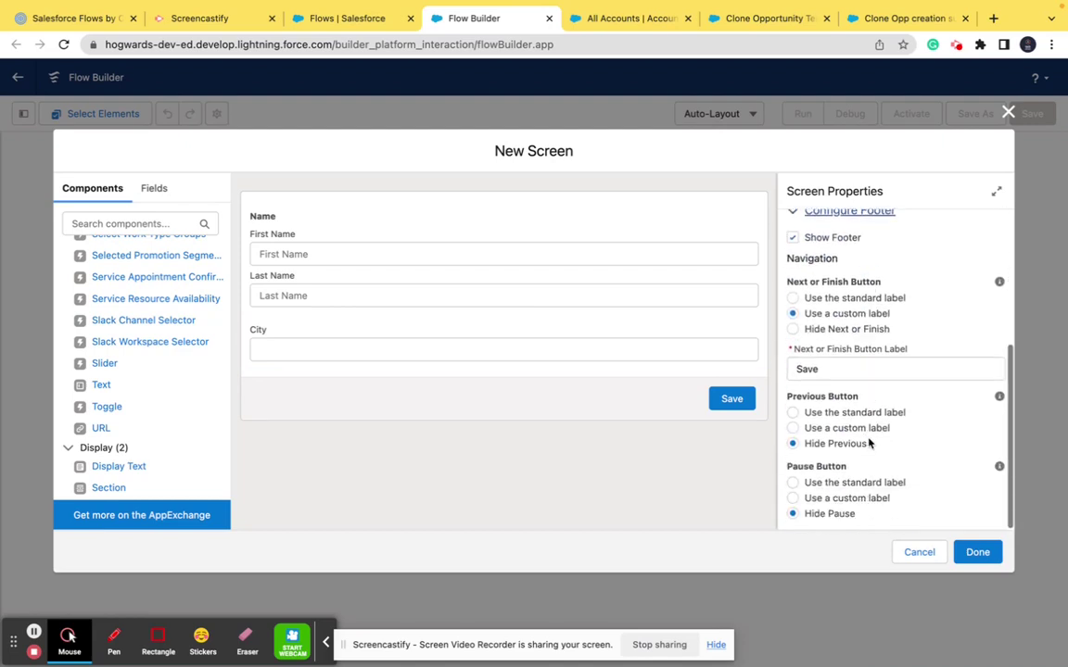
pyautogui.scroll(2, 870, 446)
pyautogui.scroll(1, 870, 446)
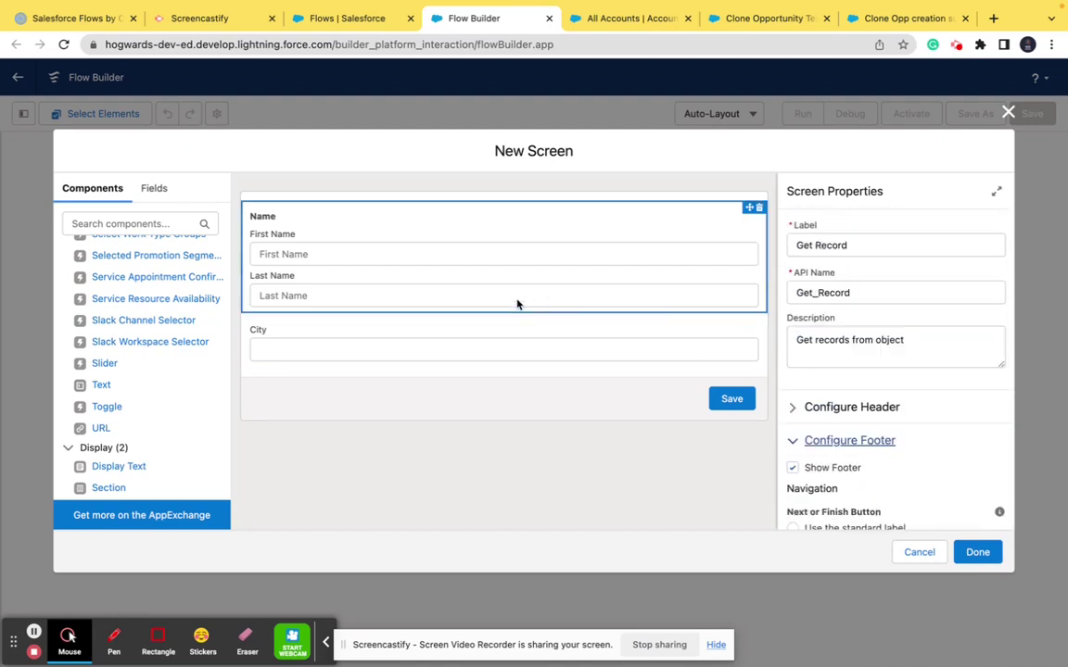
# - Finish the Get Record screen with its Name and City components and add it to the flow
pyautogui.click(494, 340)
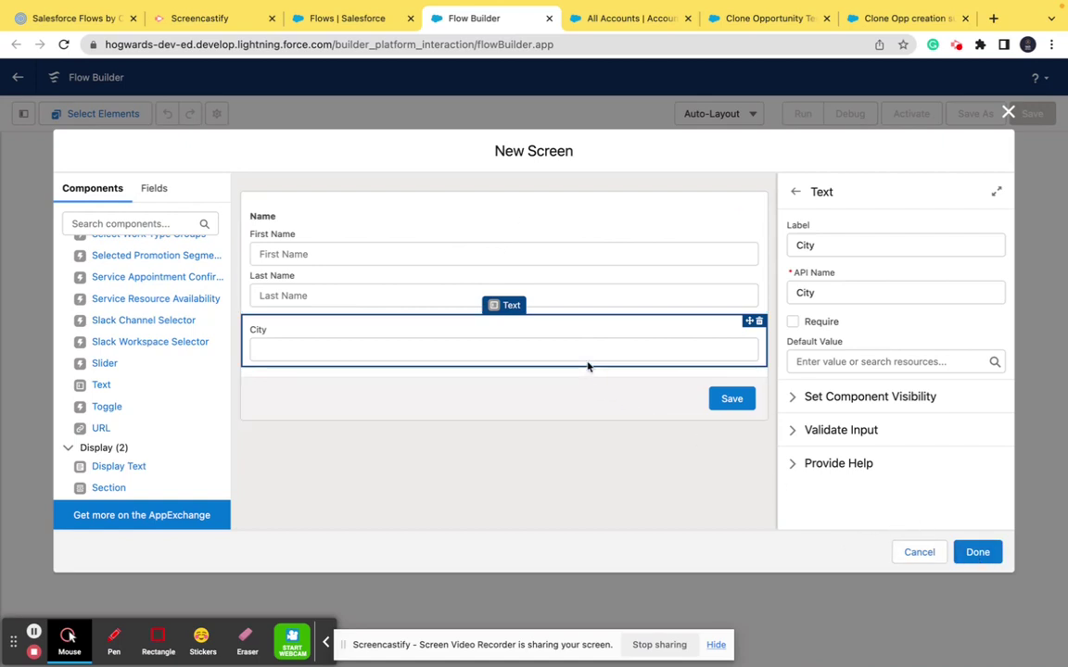
pyautogui.click(979, 552)
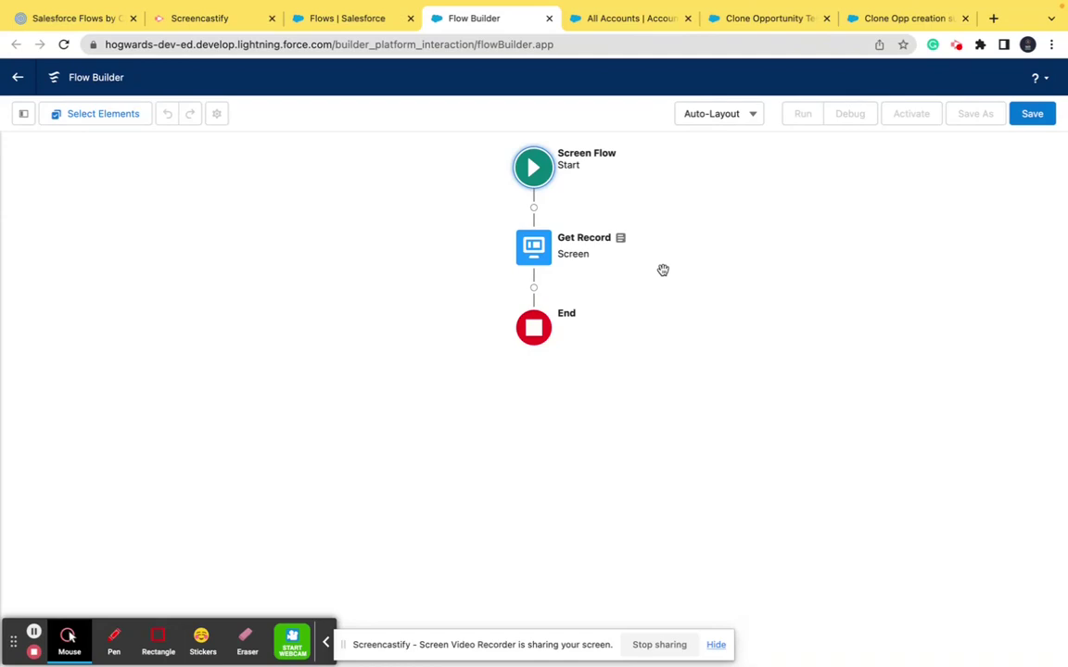
# - Examine the interaction, logic and data elements that can be added between the Get Record screen and the flow's end
pyautogui.click(534, 287)
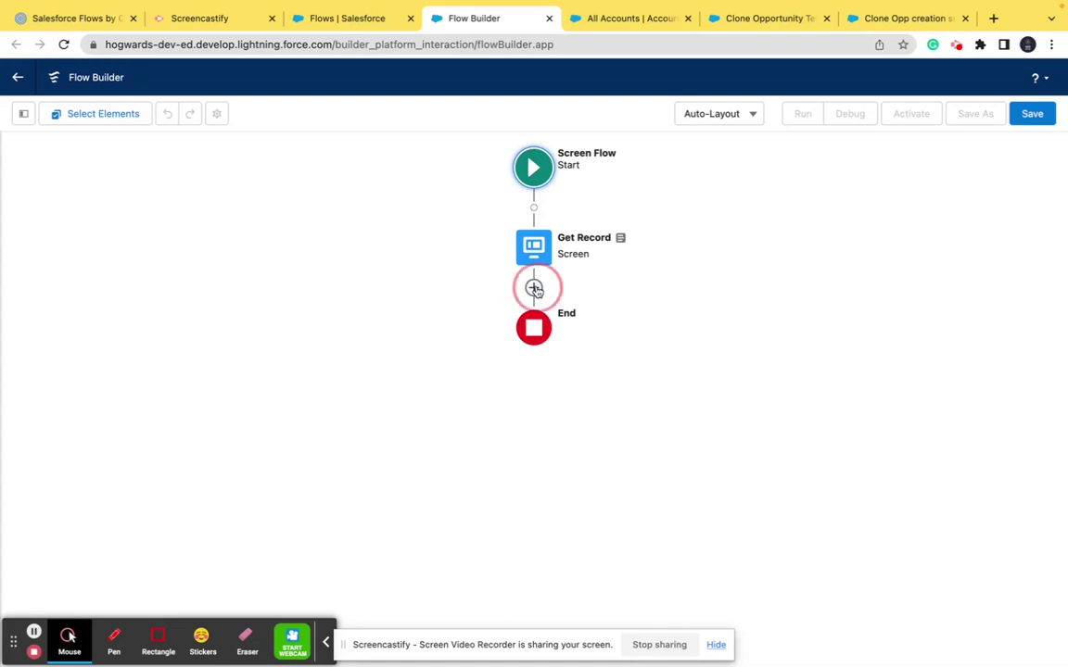
pyautogui.scroll(-5, 477, 488)
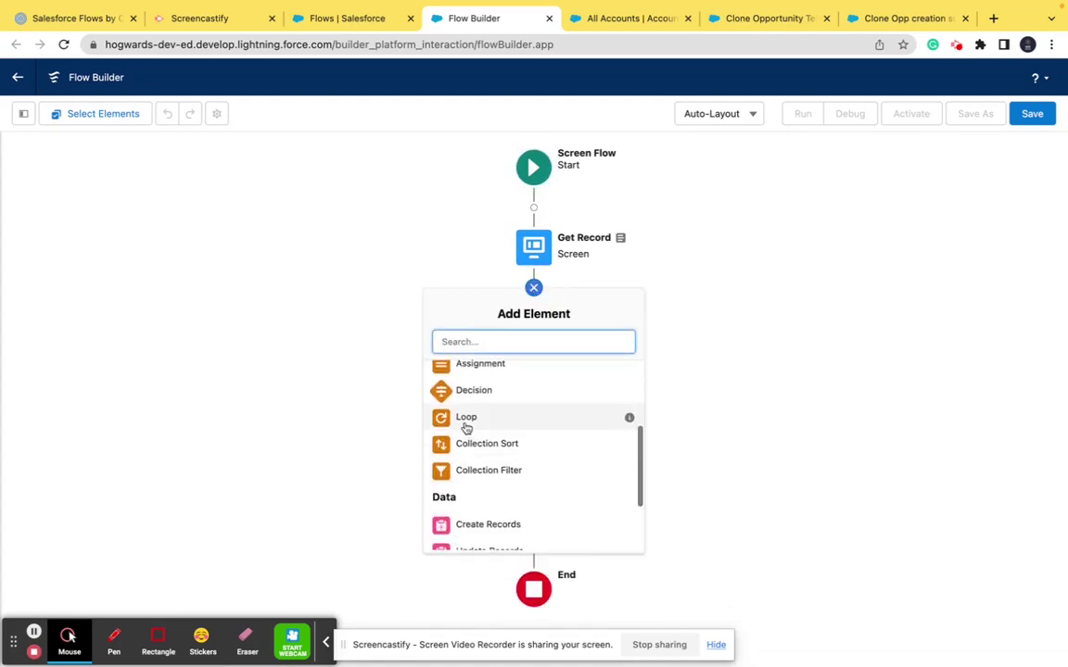
pyautogui.scroll(2, 480, 447)
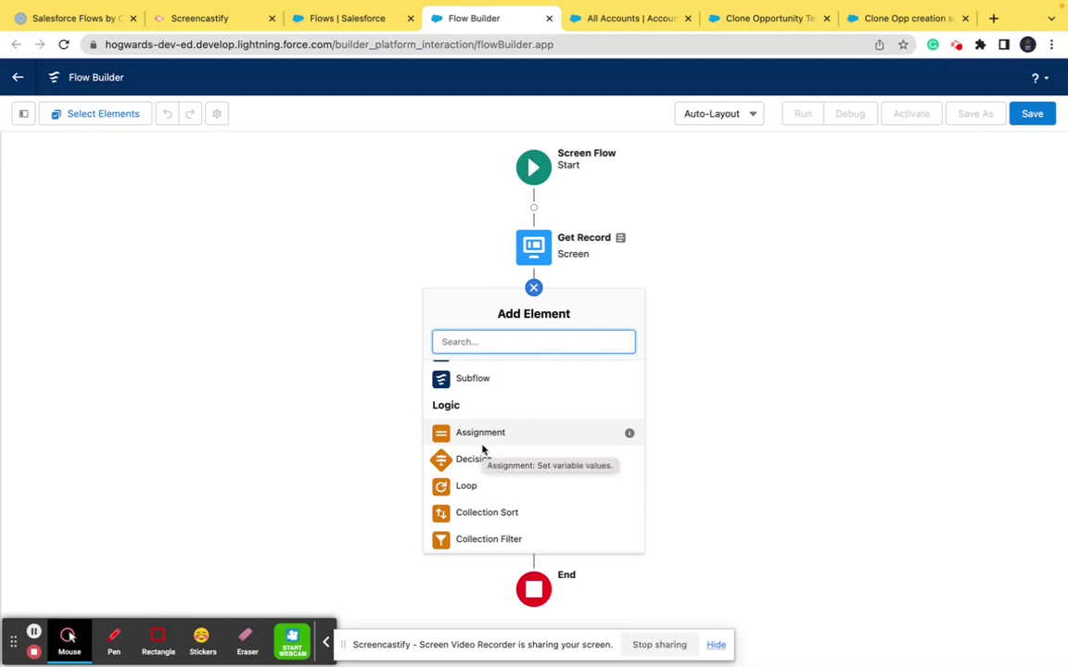
pyautogui.scroll(-3, 482, 450)
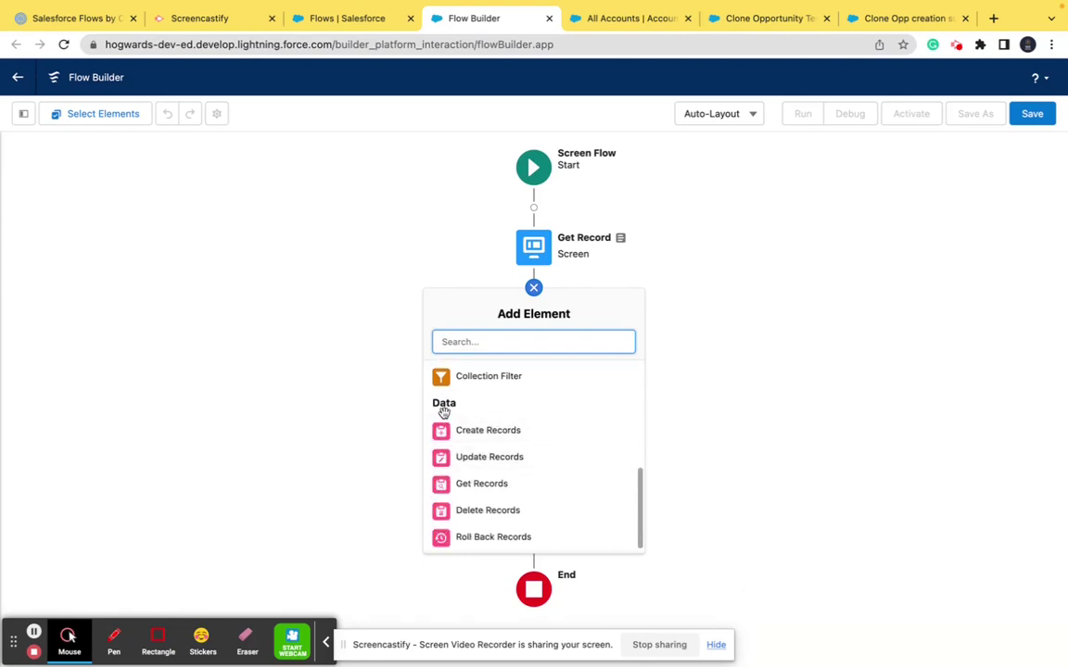
pyautogui.click(684, 385)
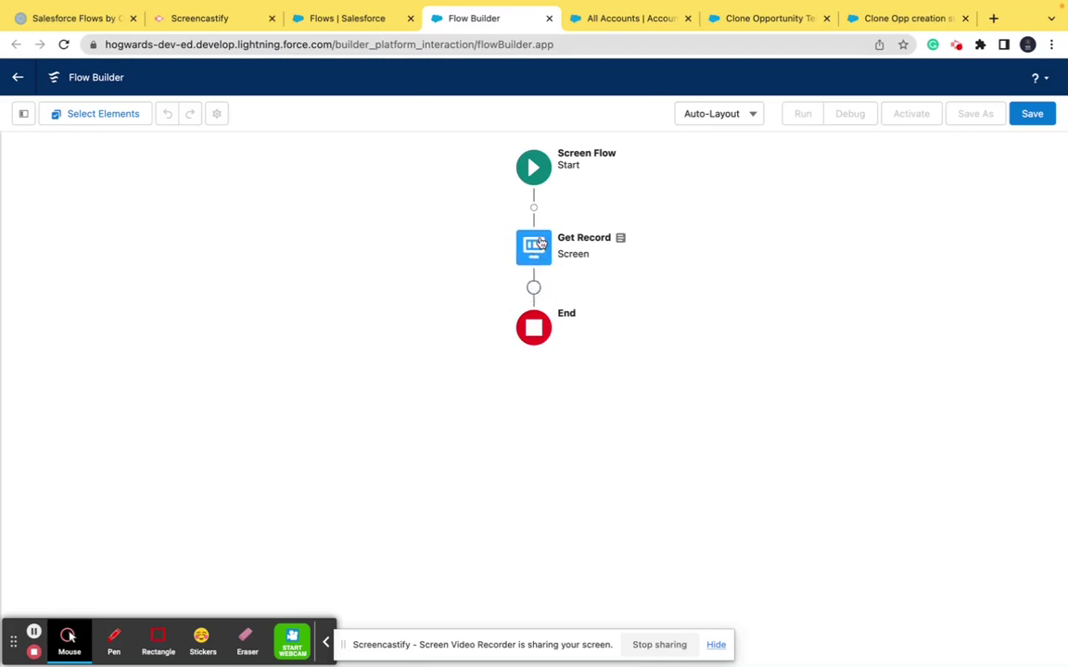
pyautogui.click(533, 288)
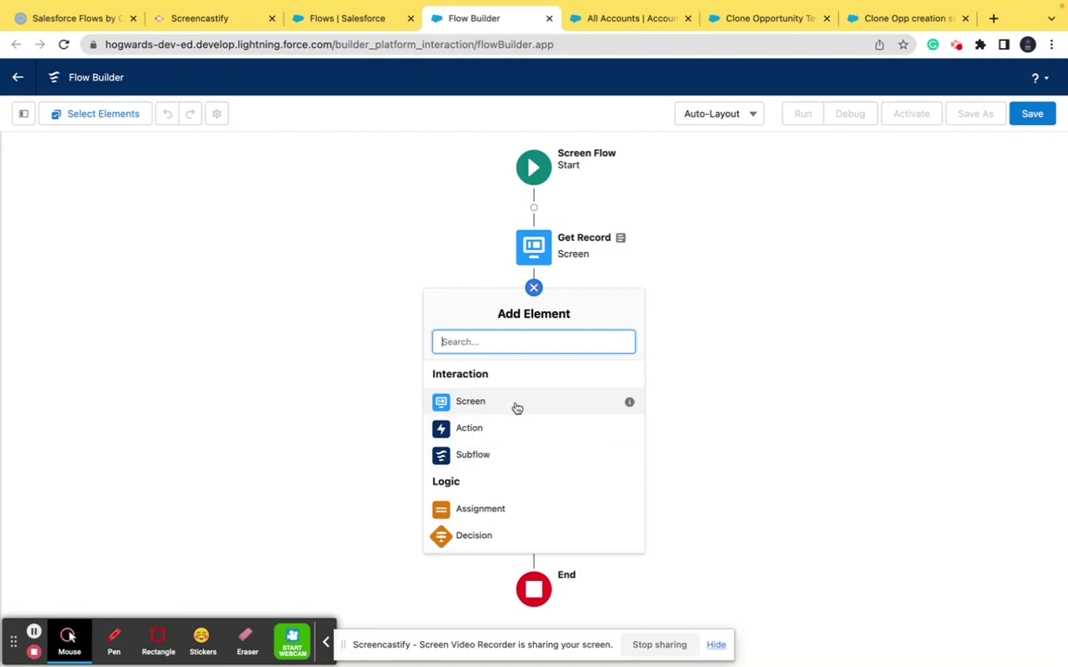
pyautogui.click(776, 287)
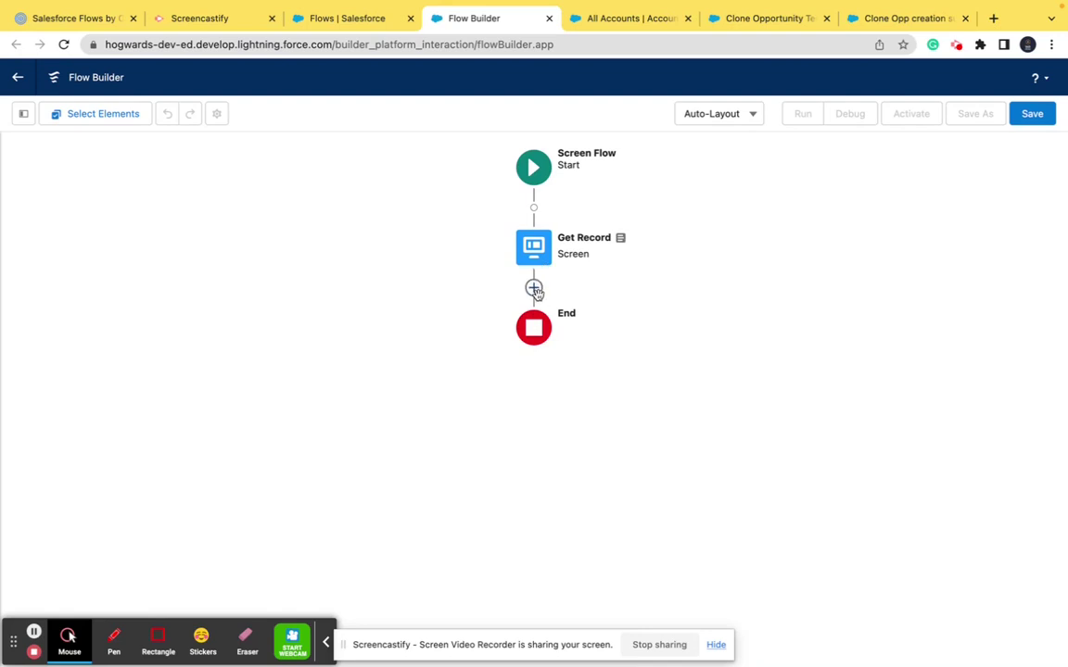
pyautogui.click(535, 290)
pyautogui.scroll(-1, 486, 484)
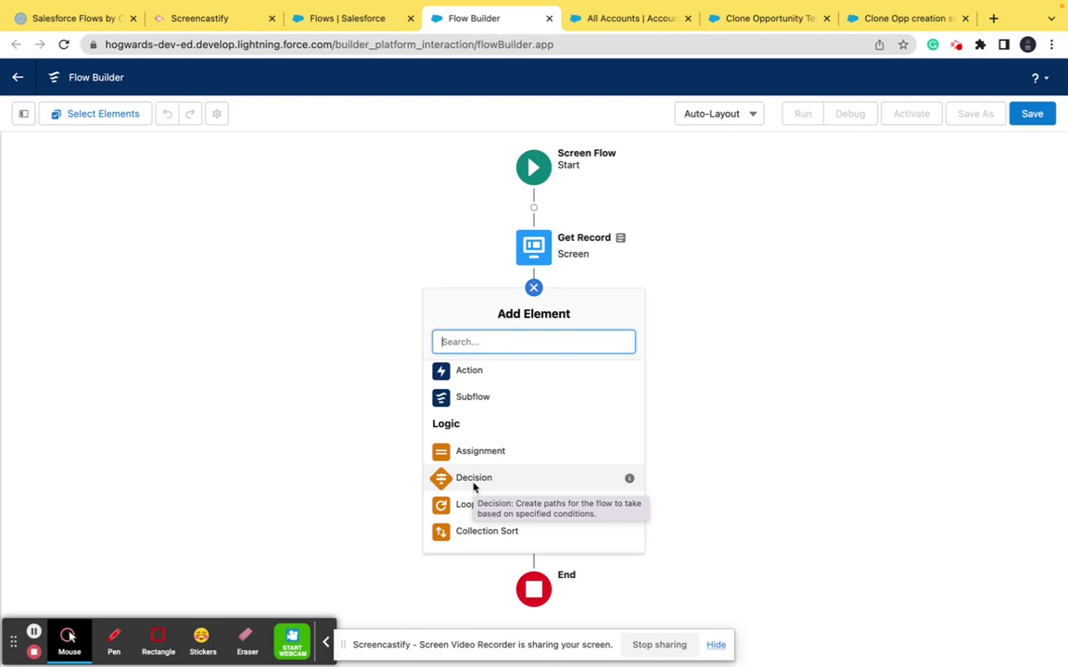
pyautogui.click(701, 323)
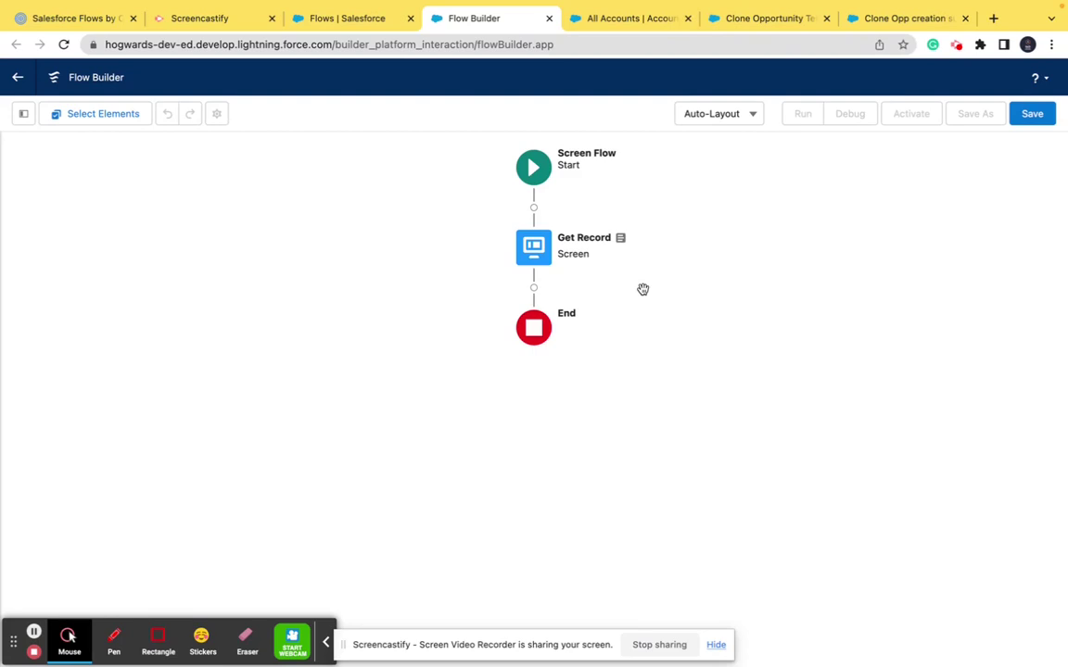
# - Start a new flow resource and choose Variable as its resource type
pyautogui.click(24, 115)
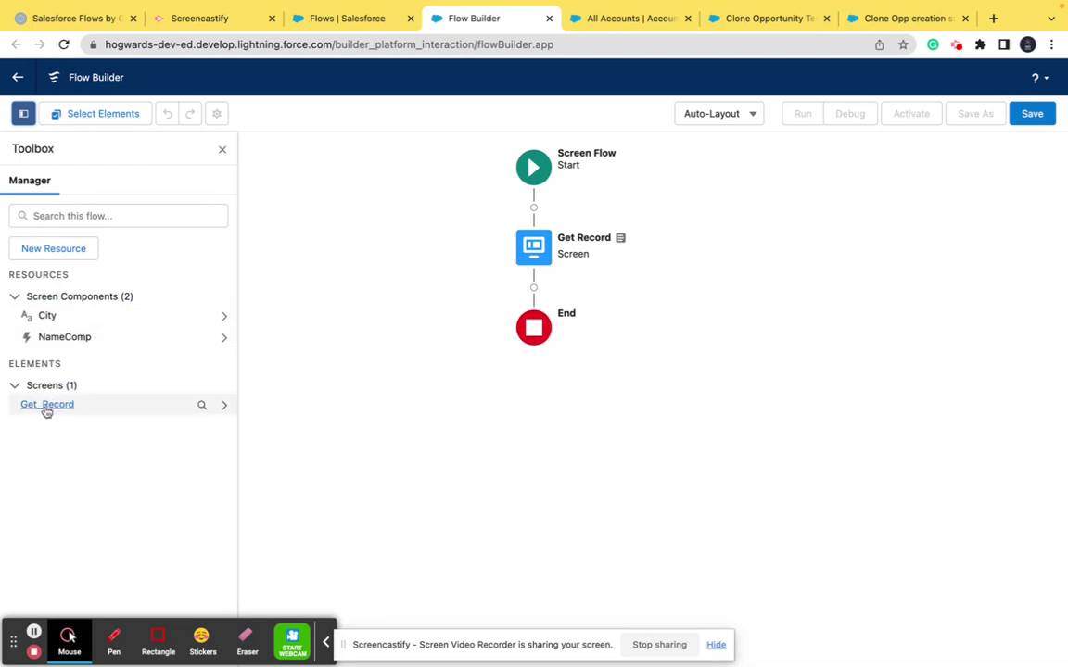
pyautogui.click(82, 260)
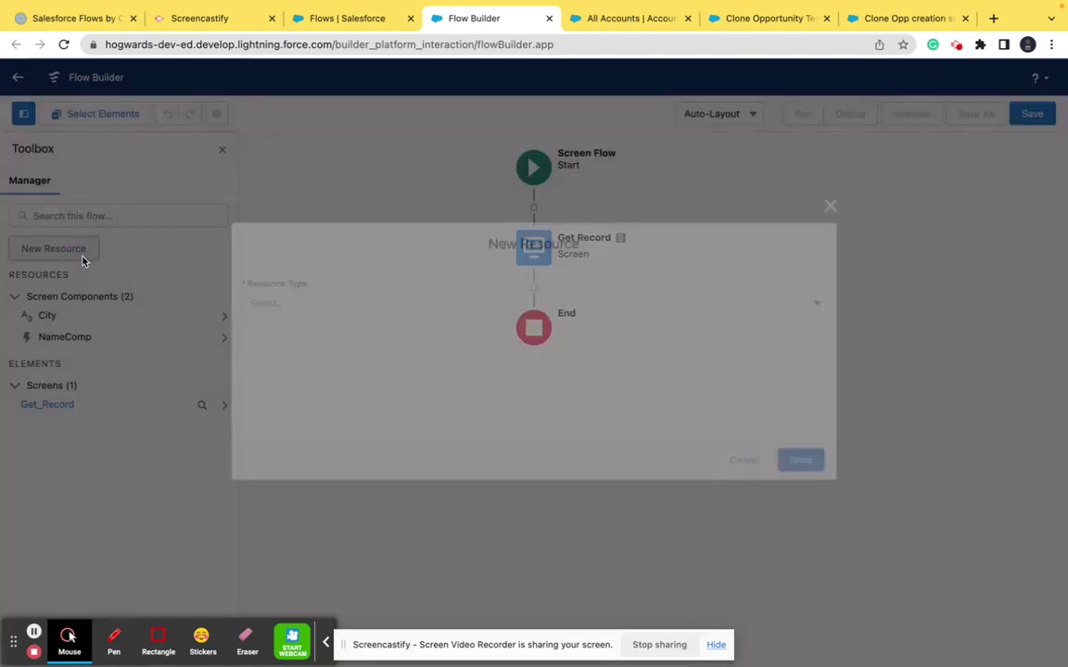
pyautogui.click(310, 311)
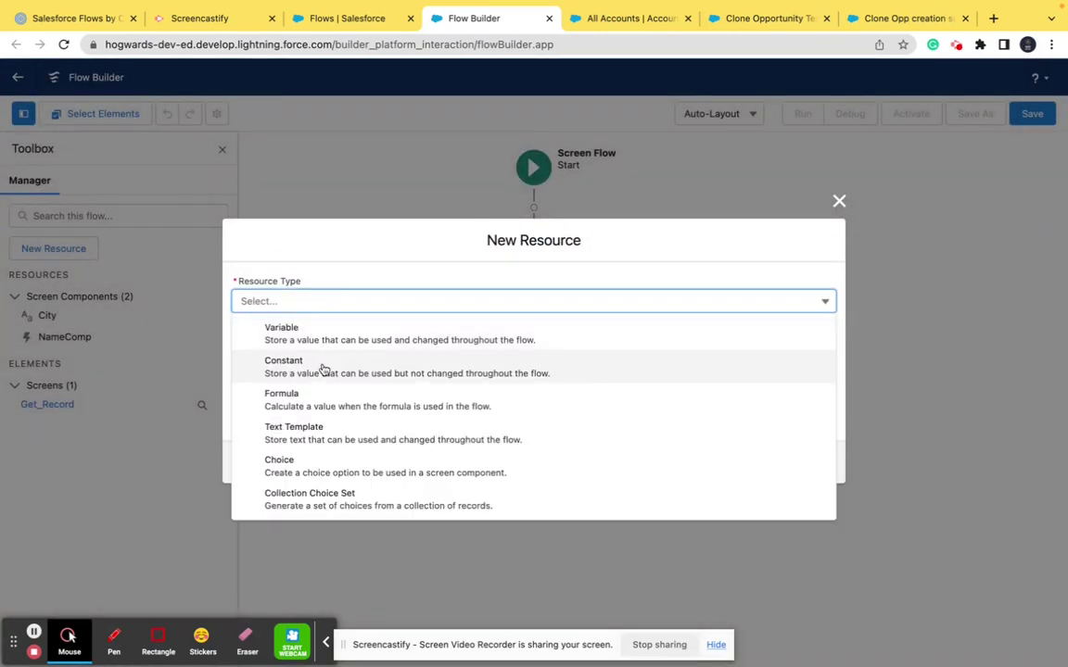
pyautogui.scroll(-3, 323, 370)
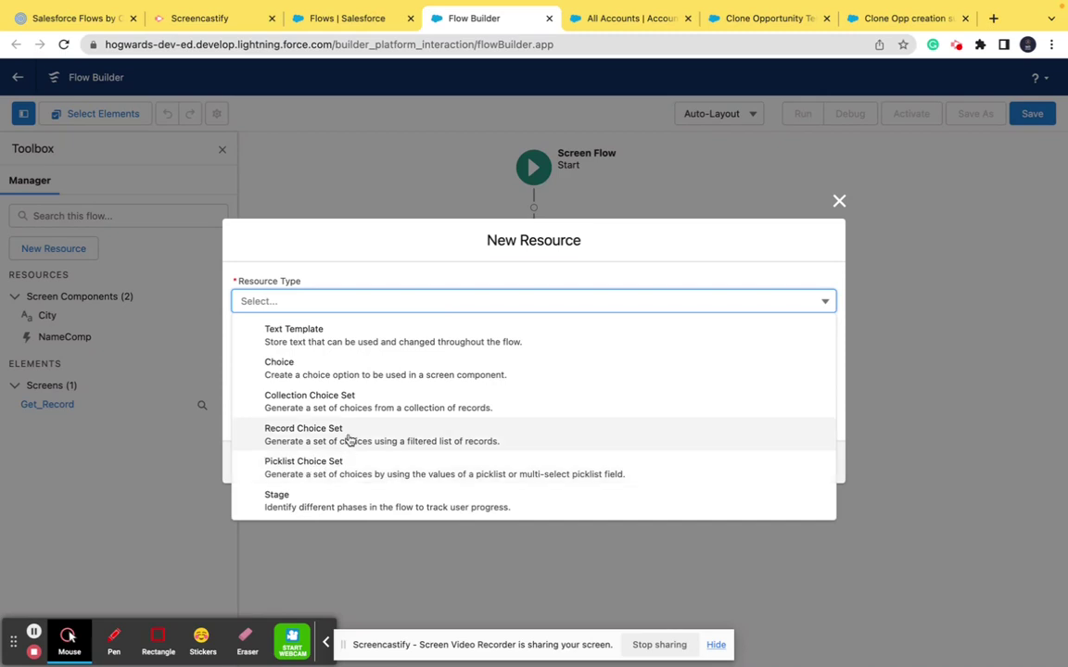
pyautogui.scroll(3, 373, 429)
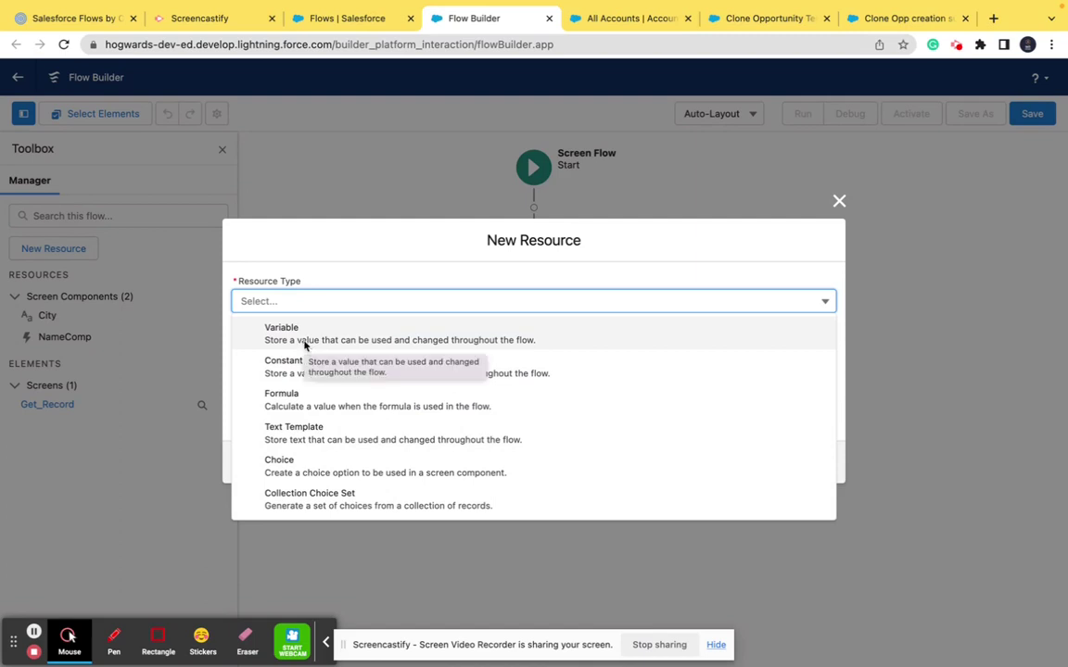
pyautogui.click(304, 342)
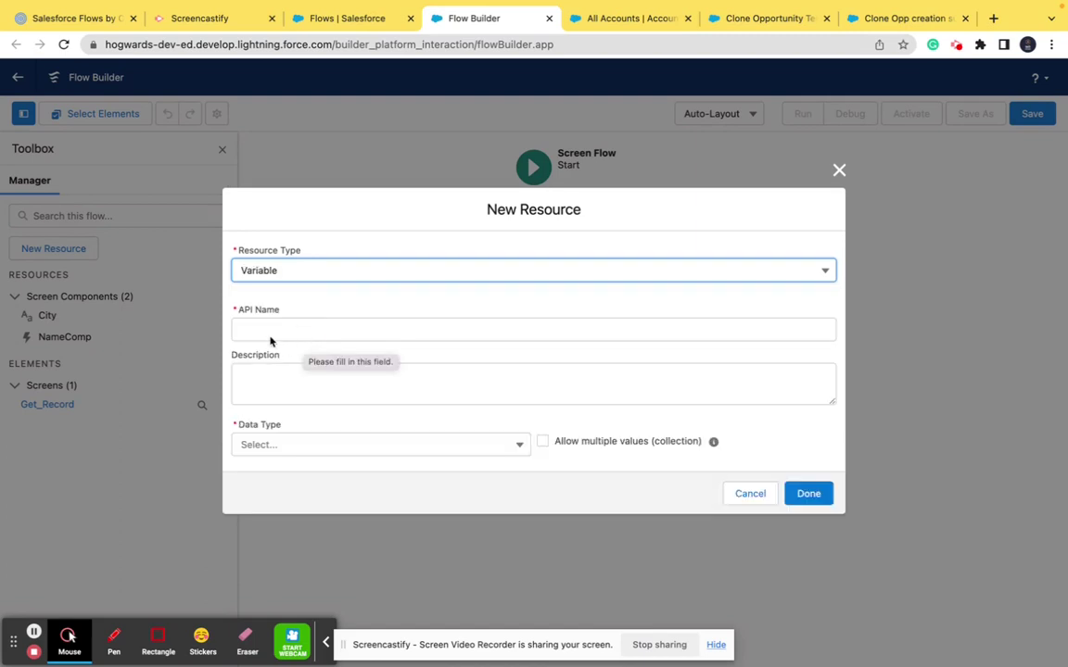
# - Give the new variable the API name RecordId and the description "Get record Id"
pyautogui.click(275, 327)
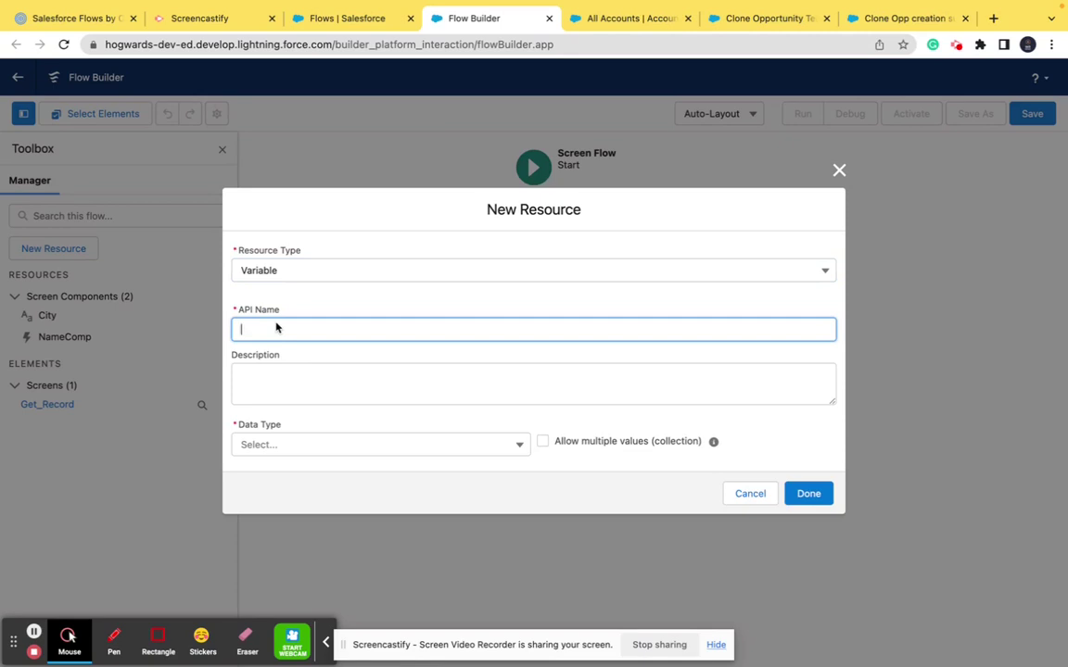
pyautogui.write('RecordId')
pyautogui.click(303, 394)
pyautogui.write('Get ')
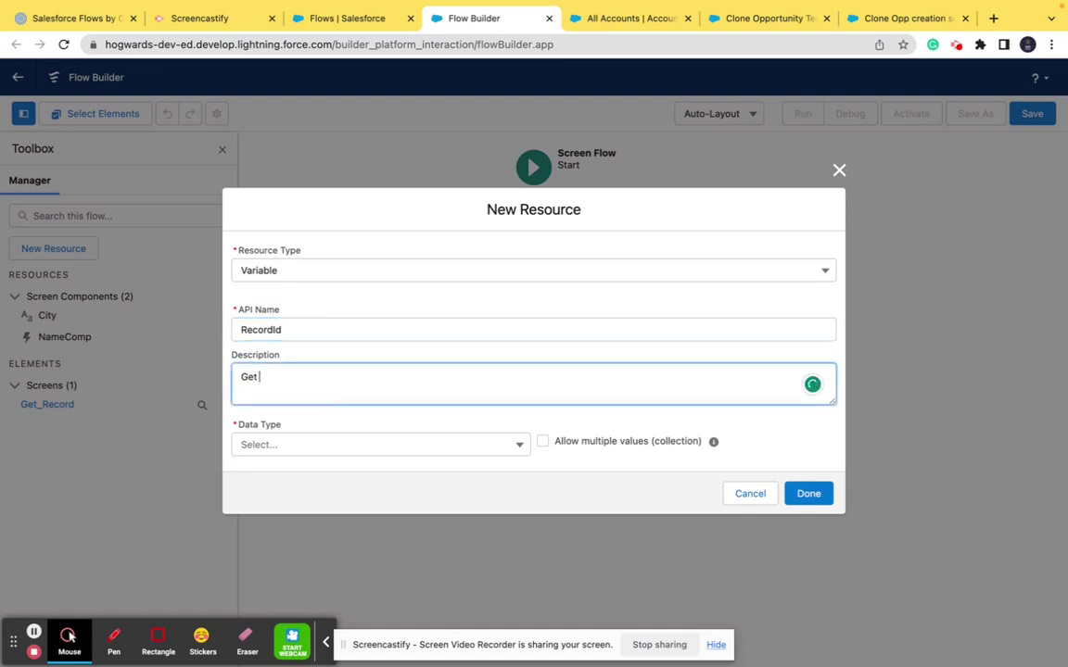
pyautogui.write('record Od')
pyautogui.press('BackSpace')
pyautogui.press('BackSpace')
pyautogui.write('Id')
# - Set the RecordId variable's data type to Text, make it available for input, and create it
pyautogui.click(386, 444)
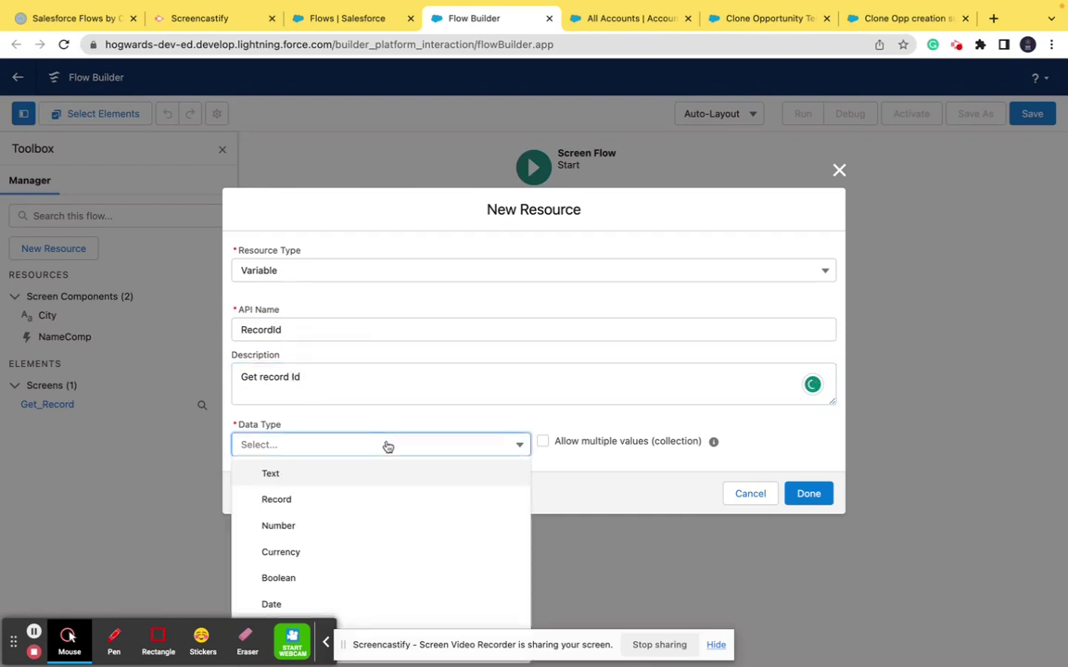
pyautogui.scroll(-2, 341, 559)
pyautogui.scroll(2, 341, 560)
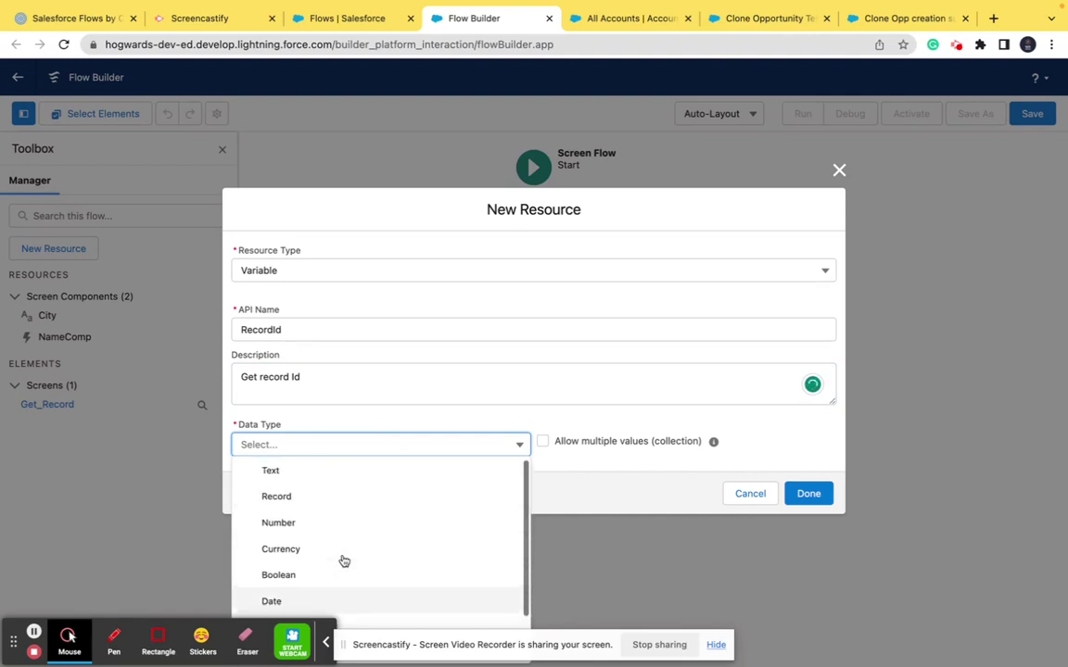
pyautogui.click(292, 483)
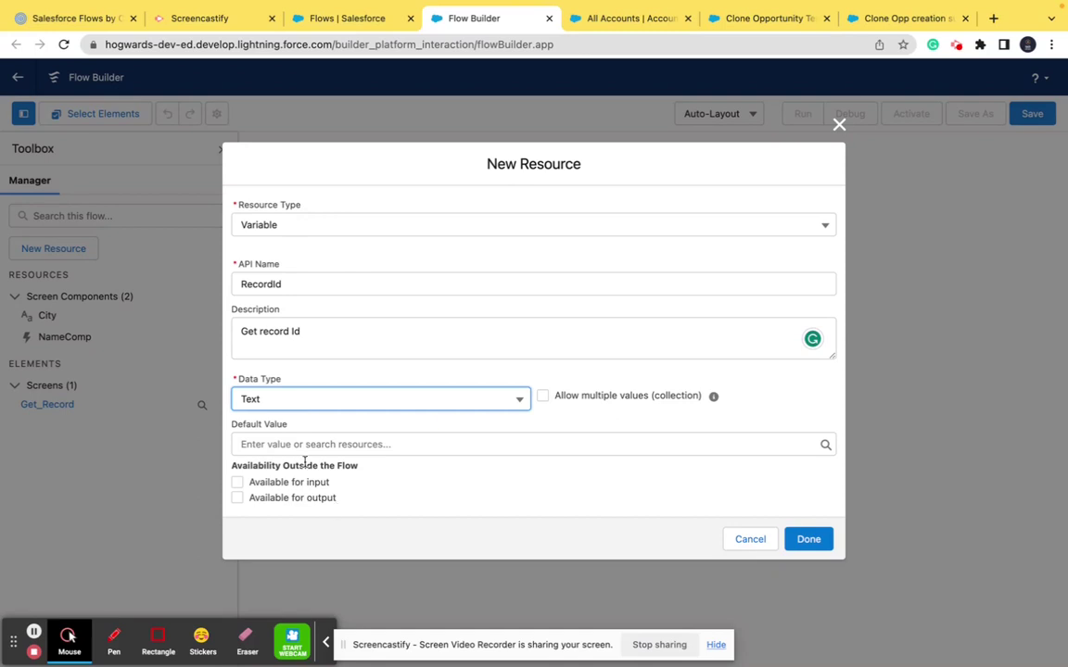
pyautogui.click(237, 483)
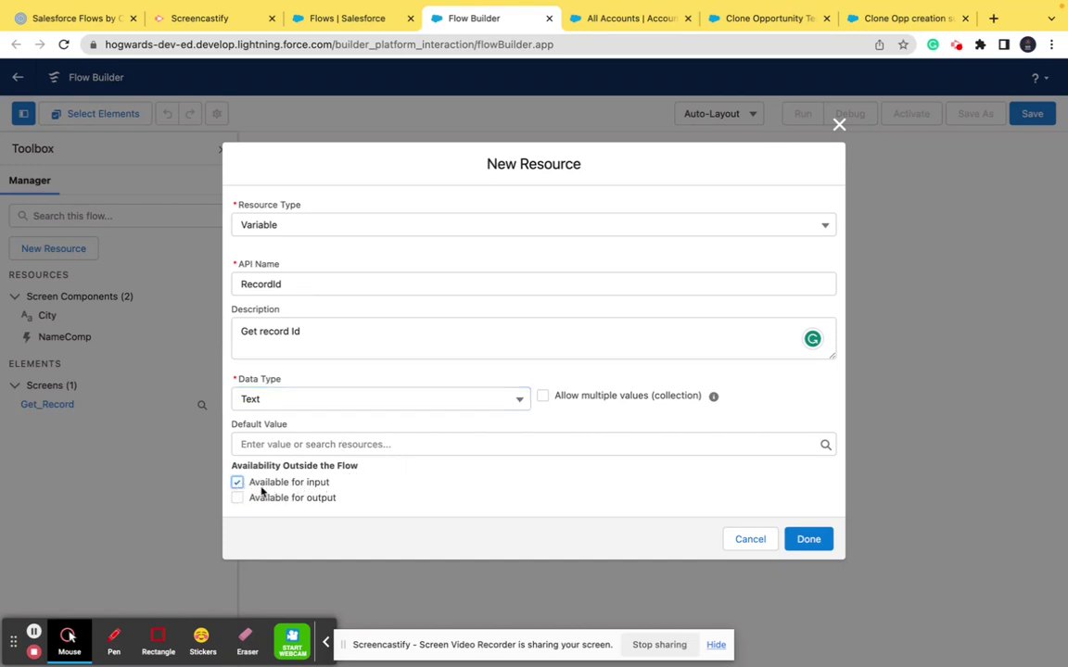
pyautogui.click(805, 547)
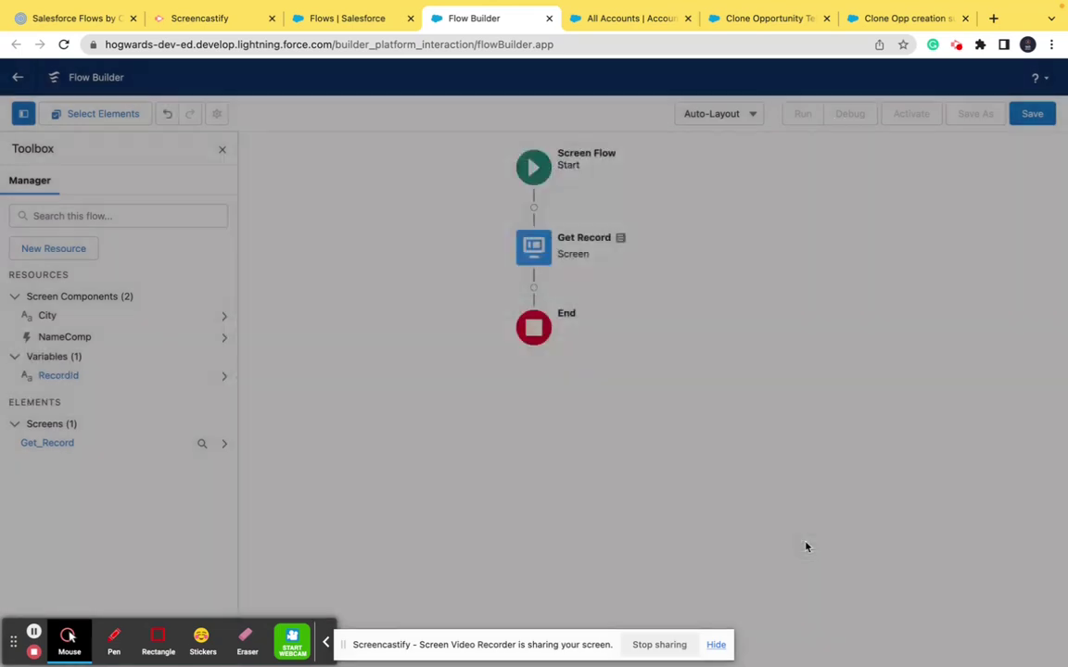